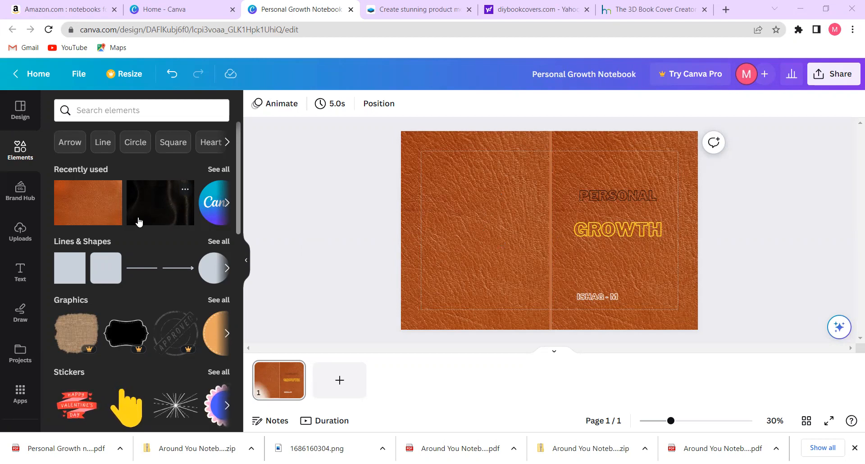
Step: Search the design elements for "leather"
click(158, 105)
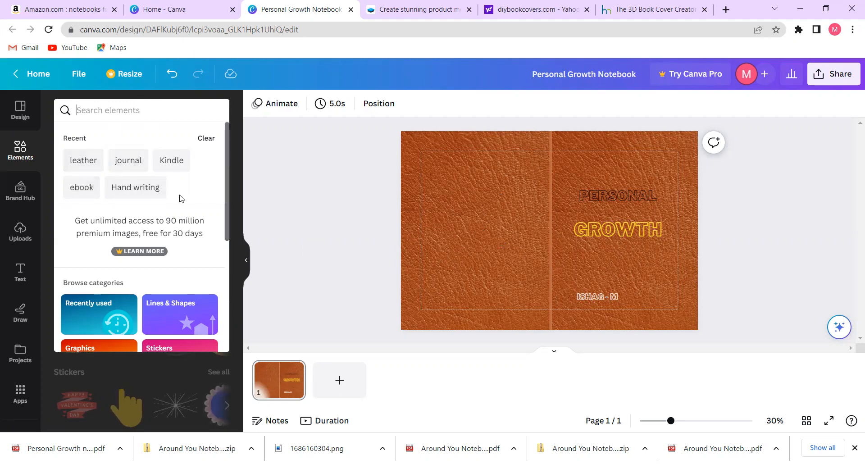
click(83, 159)
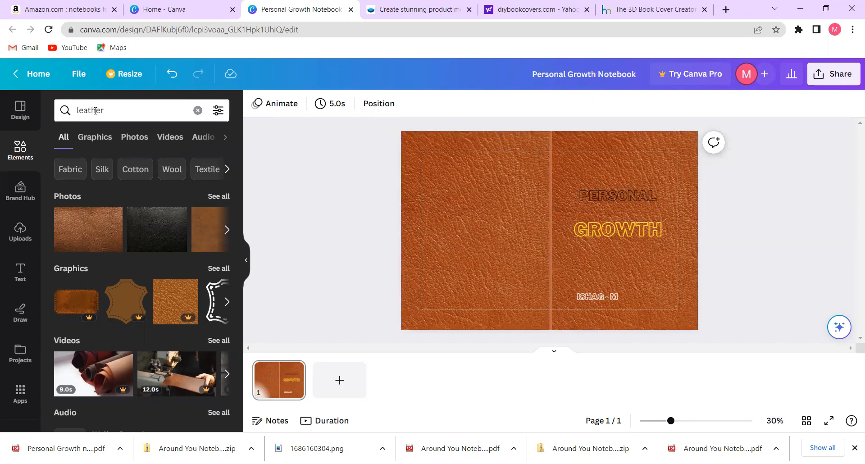
Step: Check the design's custom width, height and unit in the resize settings without changing them
click(122, 75)
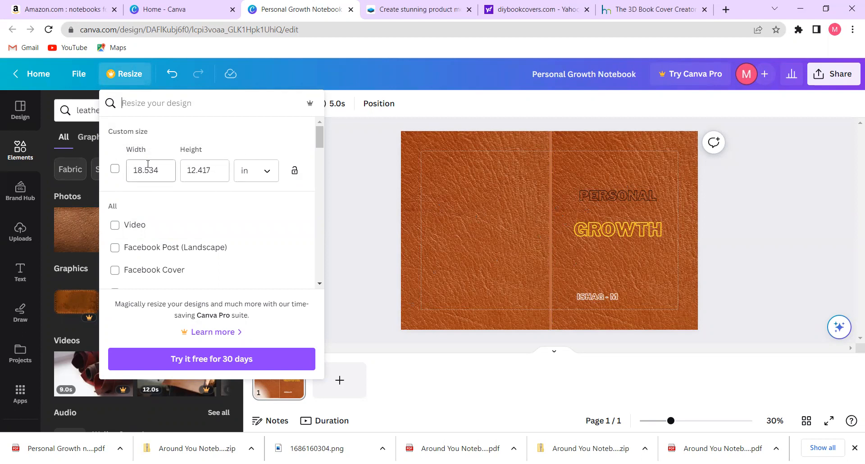
click(268, 175)
click(268, 175)
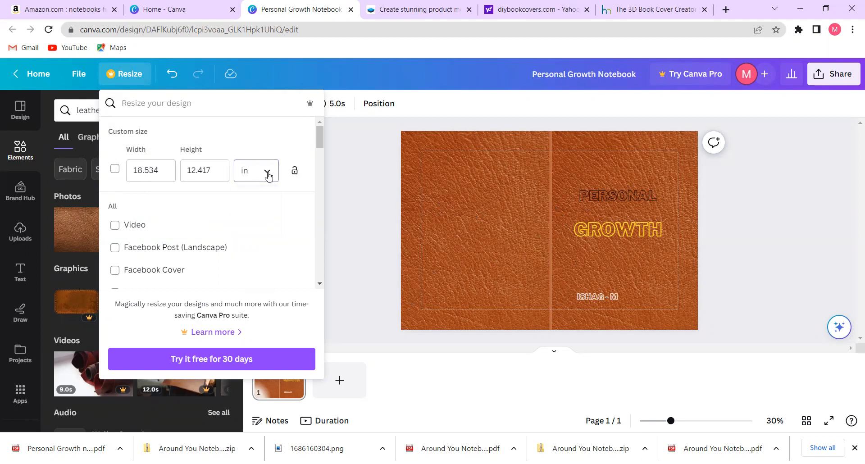
click(81, 89)
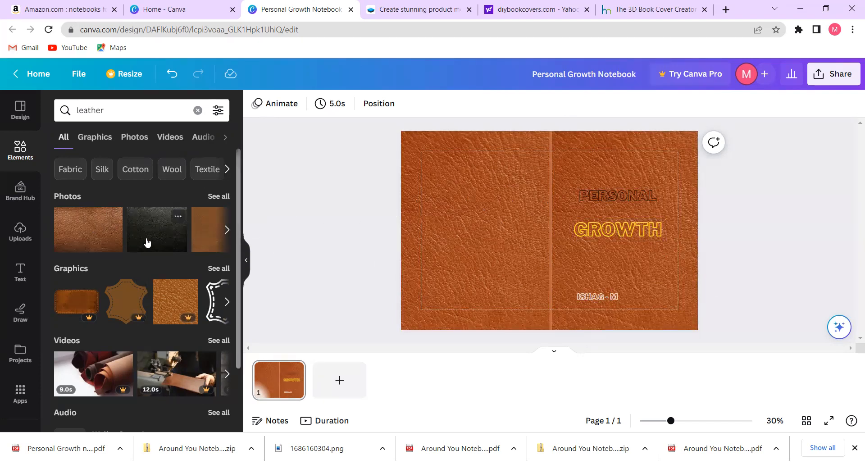
Step: Replace the brown leather background on both the back and front cover halves with the black leather photo
drag(147, 242, 408, 220)
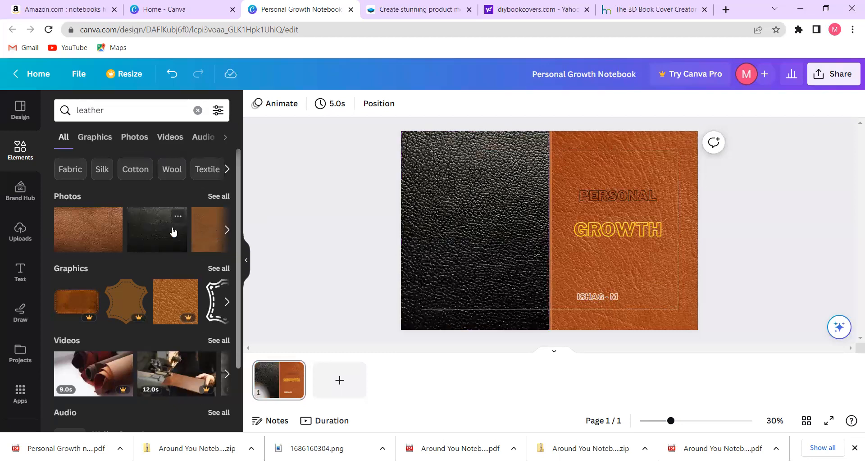
click(576, 169)
key(Delete)
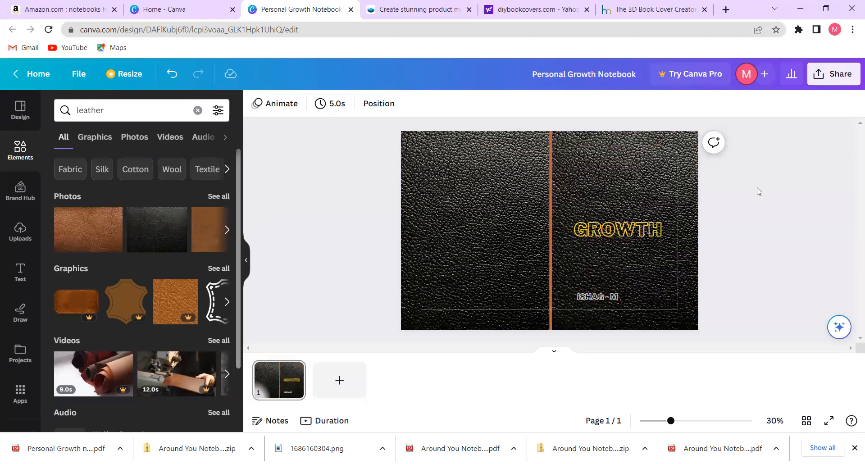
Step: Recolour the vertical spine line between the covers, trying dark blue and other gradients before applying the black-to-grey gradient
click(551, 193)
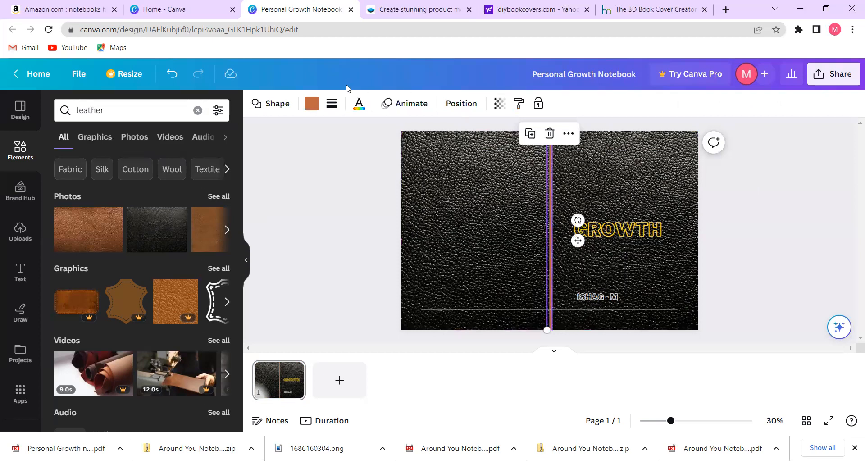
click(317, 104)
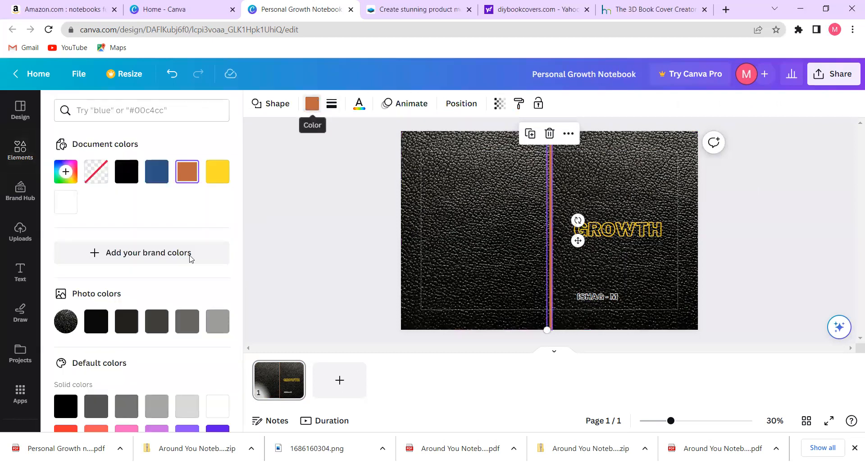
click(165, 174)
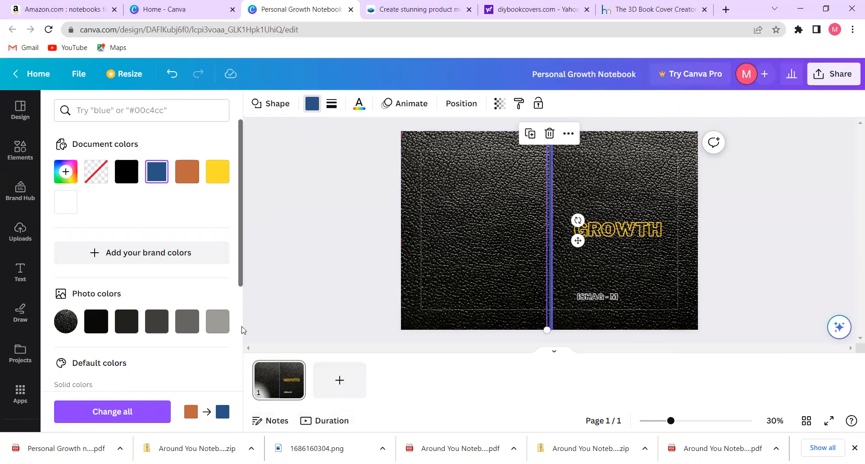
scroll(240, 315, down, 5)
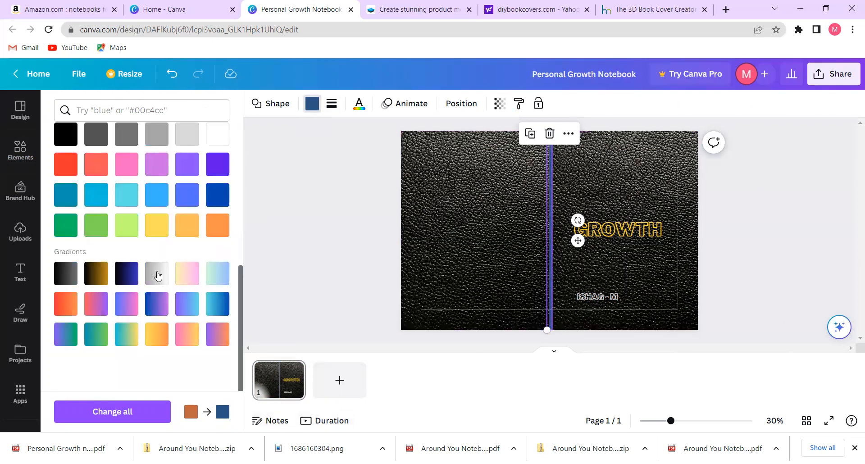
click(126, 276)
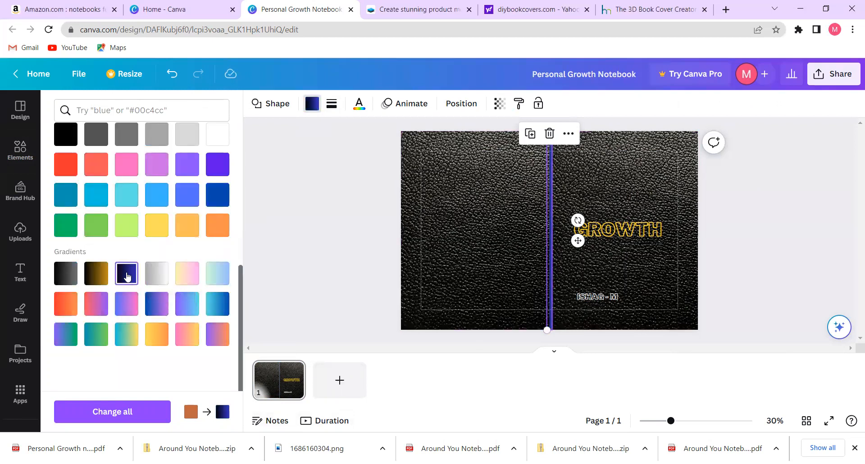
click(98, 275)
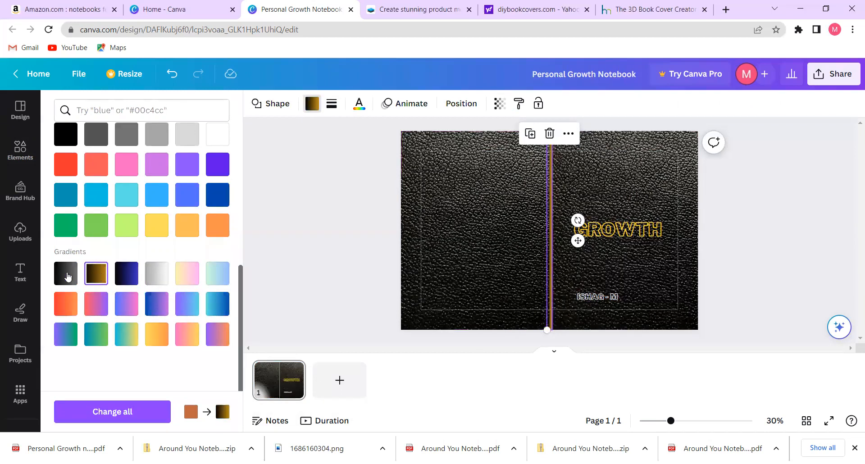
click(66, 275)
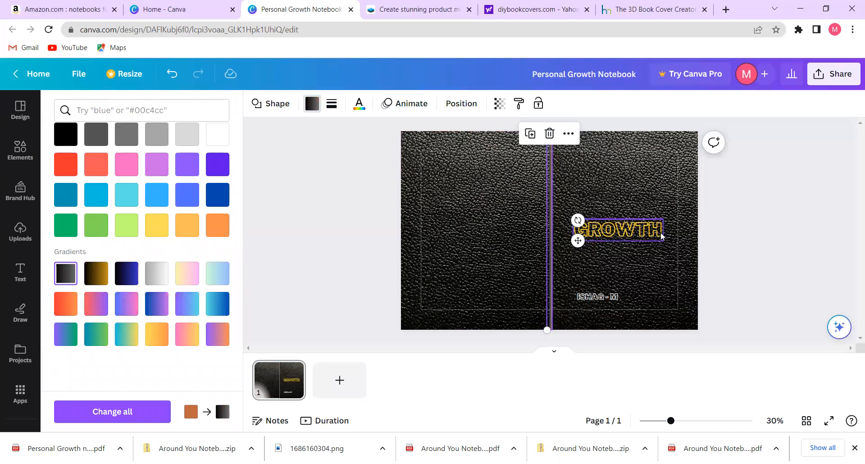
click(807, 244)
Step: Widen the vertical spine line between the two covers to about 0.6 in
click(549, 171)
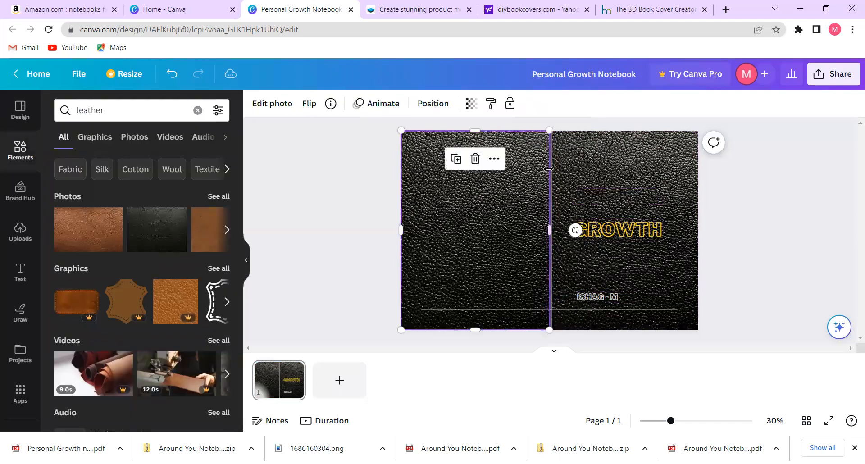
click(834, 155)
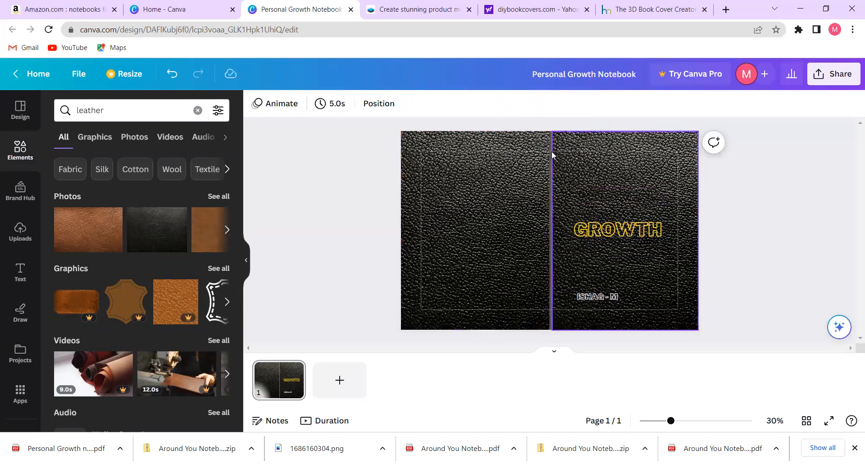
click(550, 181)
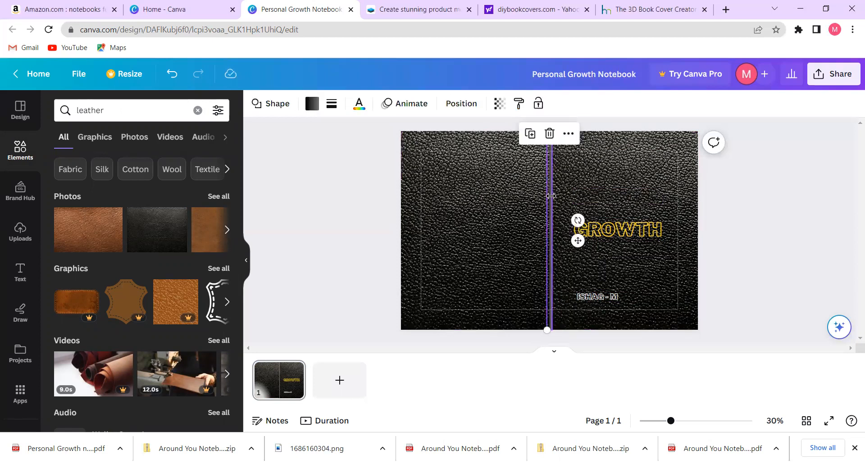
drag(550, 196, 554, 196)
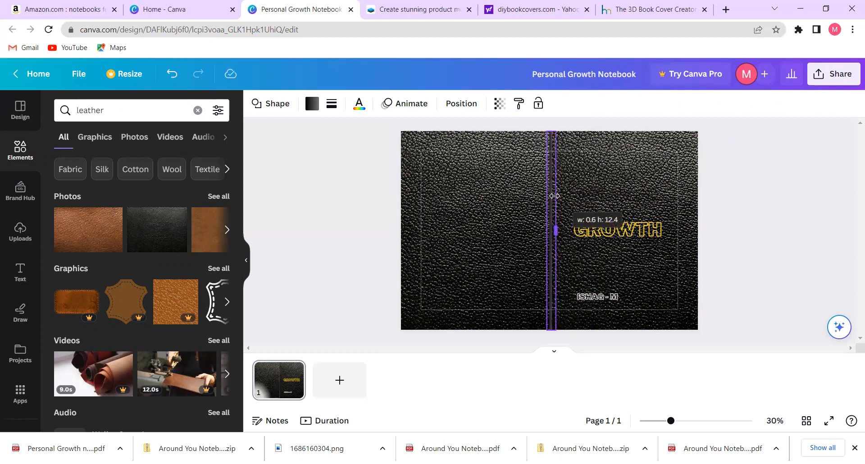
drag(554, 196, 554, 196)
click(830, 167)
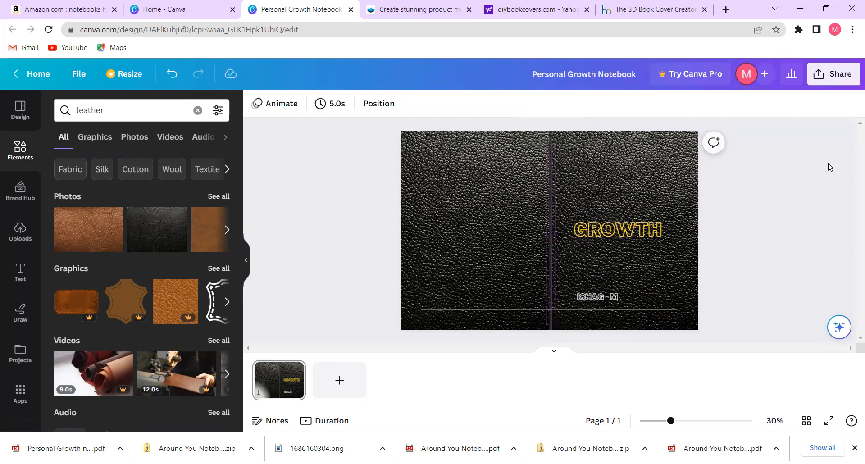
click(550, 193)
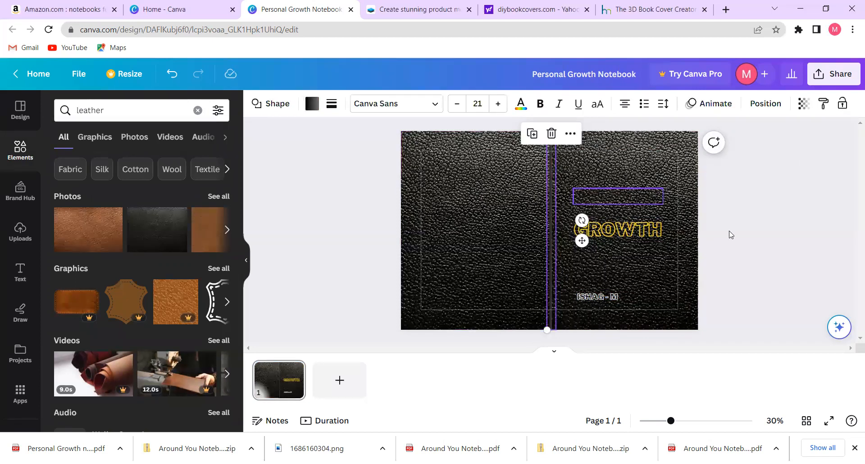
click(801, 223)
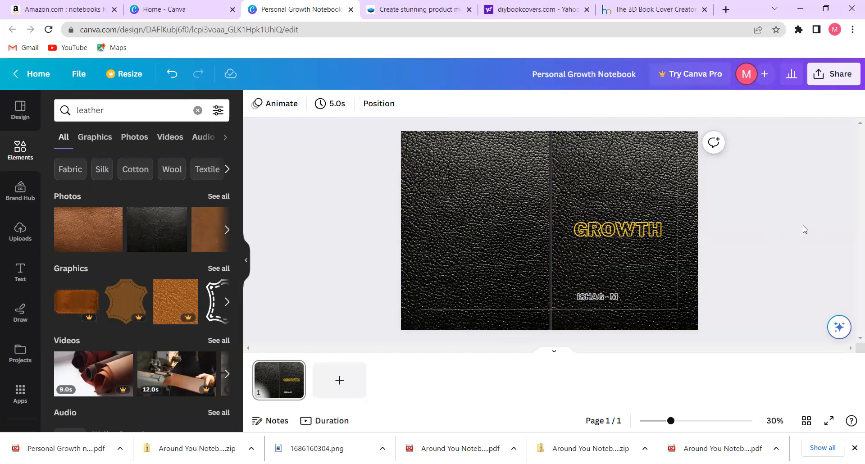
Step: Recolour the title word PERSONAL on the front cover with the default solid red
click(610, 196)
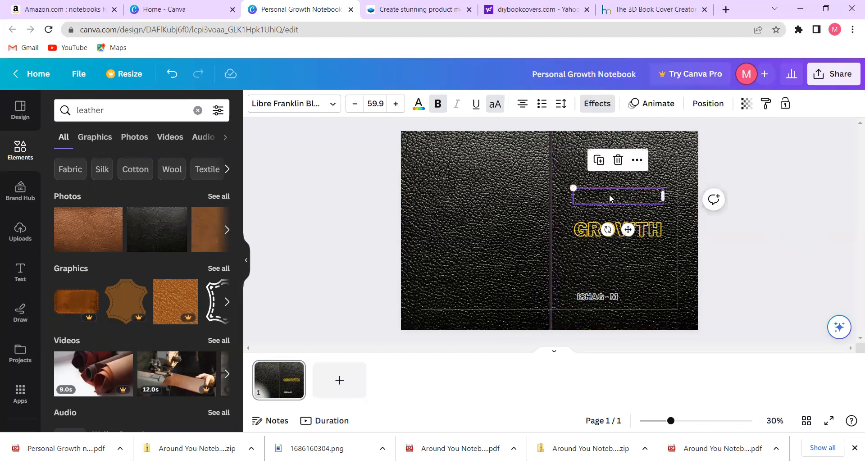
double_click(655, 192)
key(BackSpace)
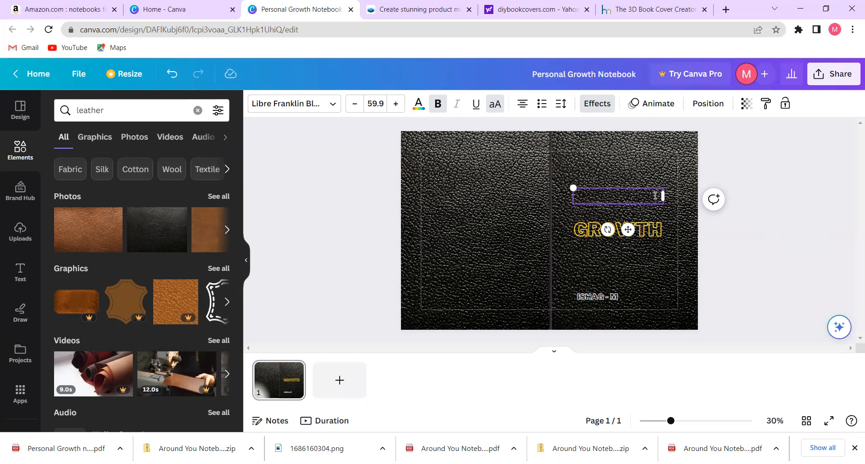
drag(655, 196, 582, 200)
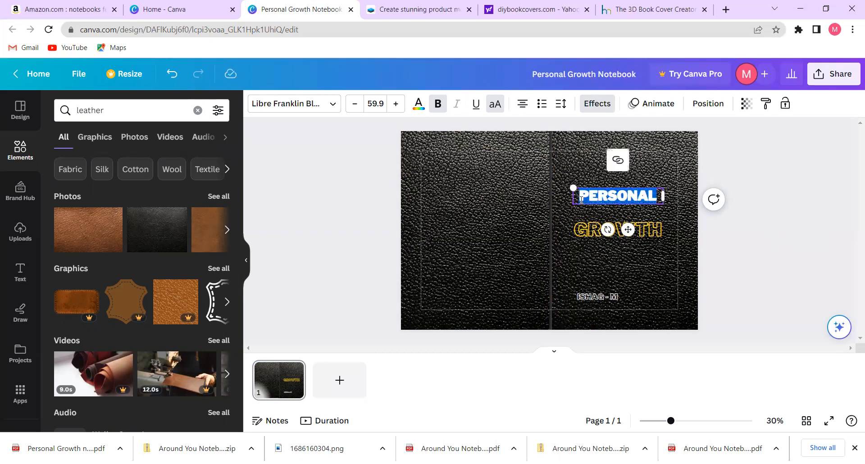
click(418, 104)
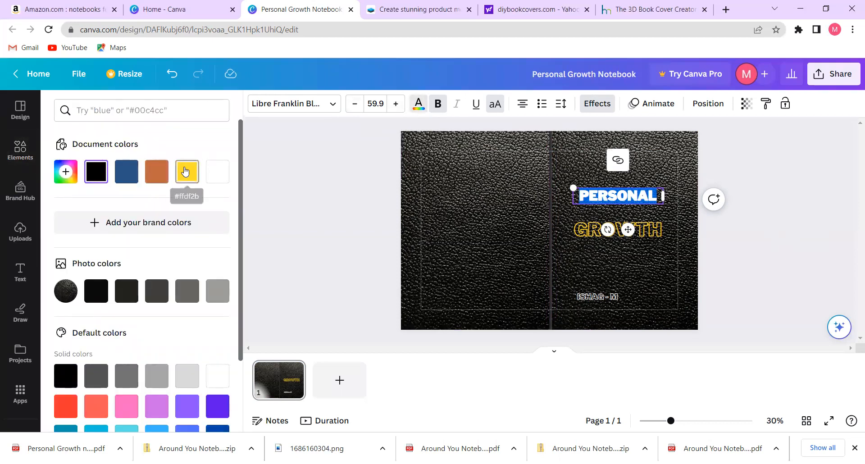
click(66, 406)
click(790, 191)
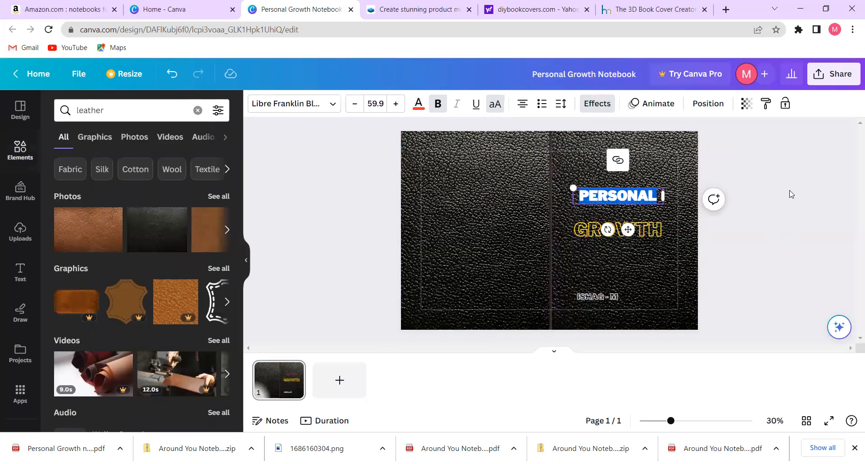
click(753, 159)
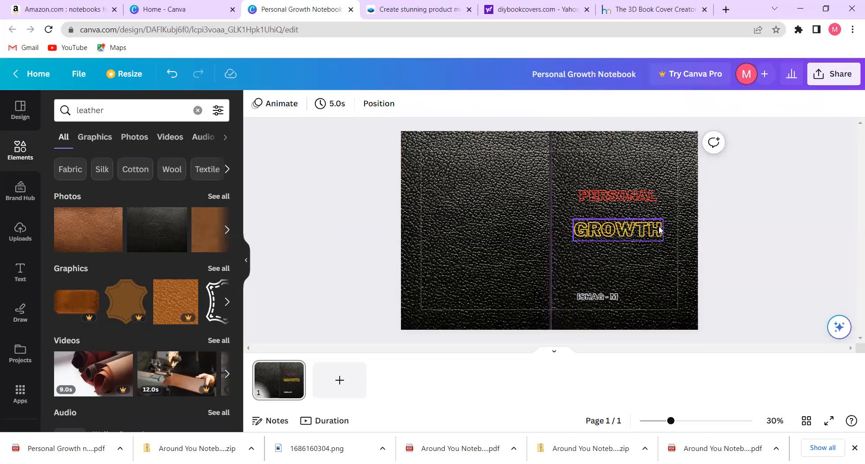
Step: Set the text colour of the word PERSONAL on the front cover to the default solid light grey
click(655, 201)
double_click(656, 201)
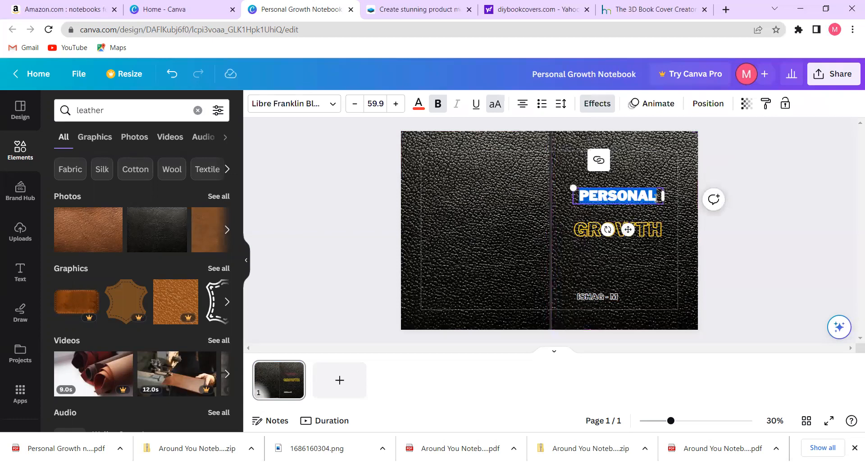
click(418, 104)
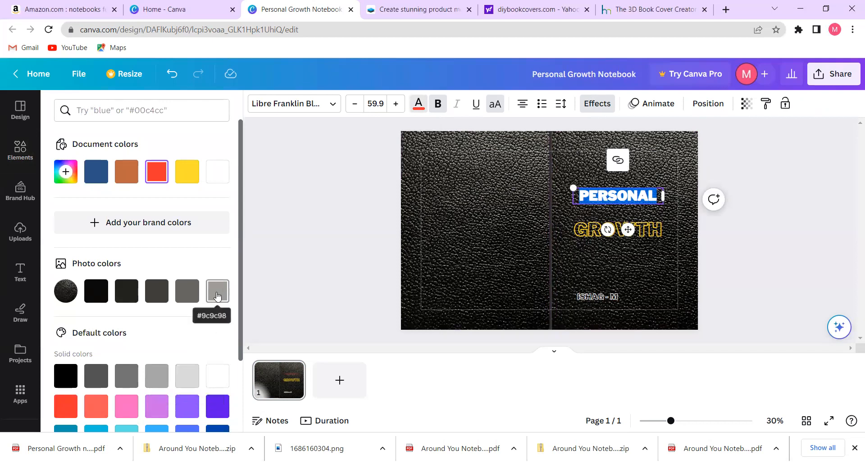
click(185, 377)
click(752, 163)
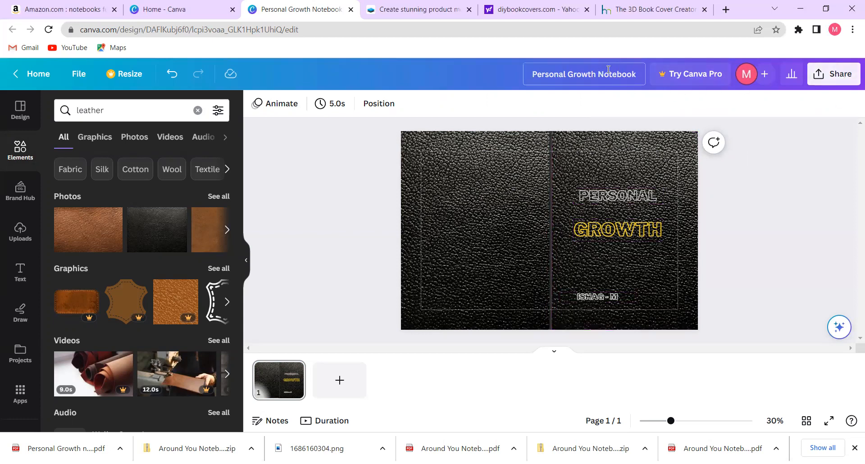
Step: Rename the design as "Personal Growth Notebook Black Leather"
click(640, 73)
text(B)
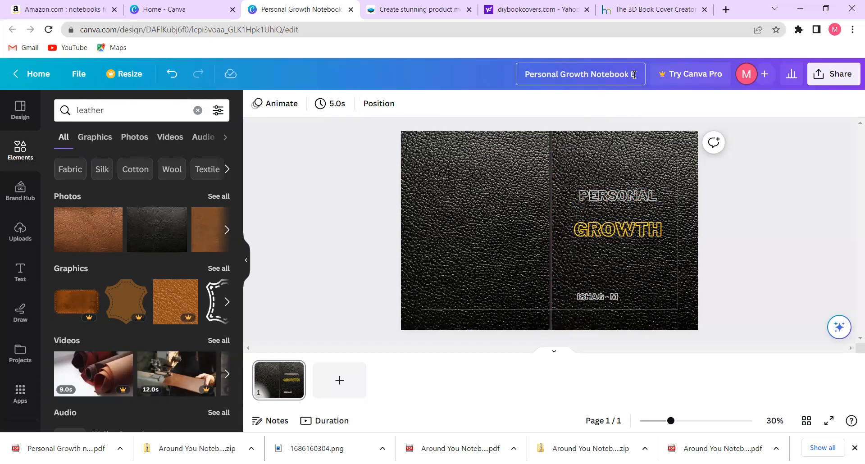
text(lack)
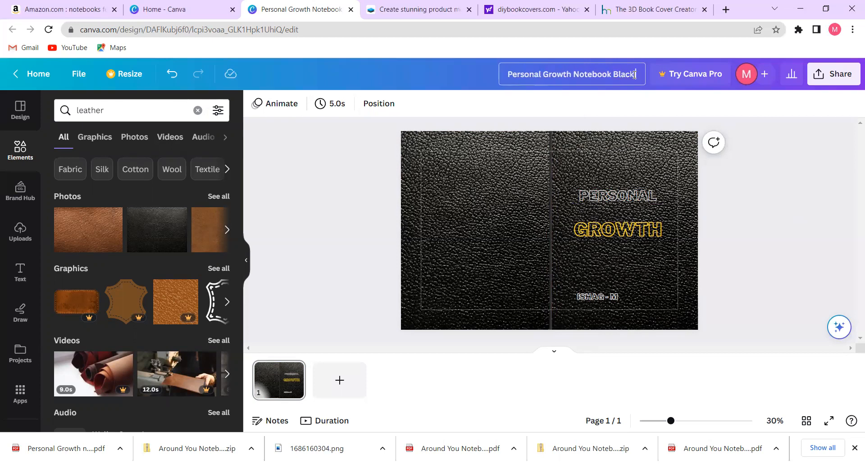
text( Leather)
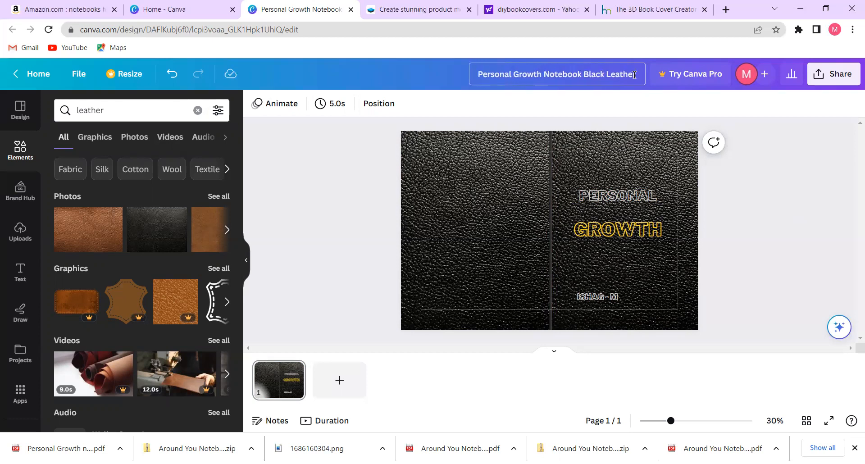
Step: Download the finished cover design as a PNG file
click(839, 79)
click(703, 363)
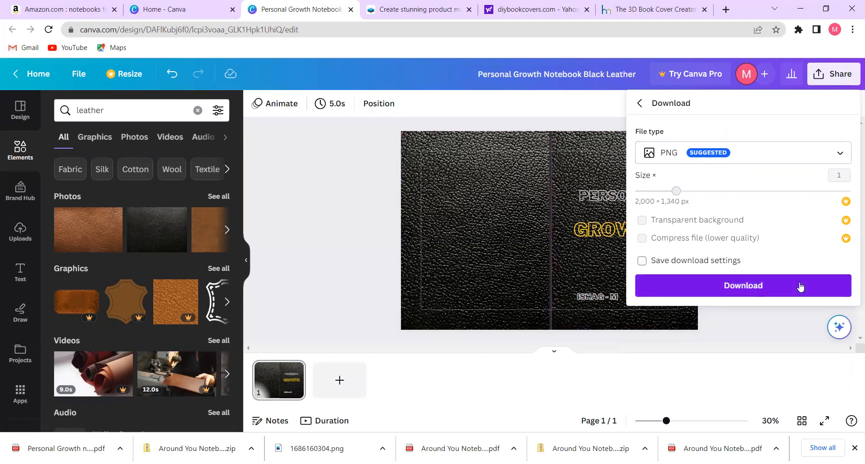
click(762, 287)
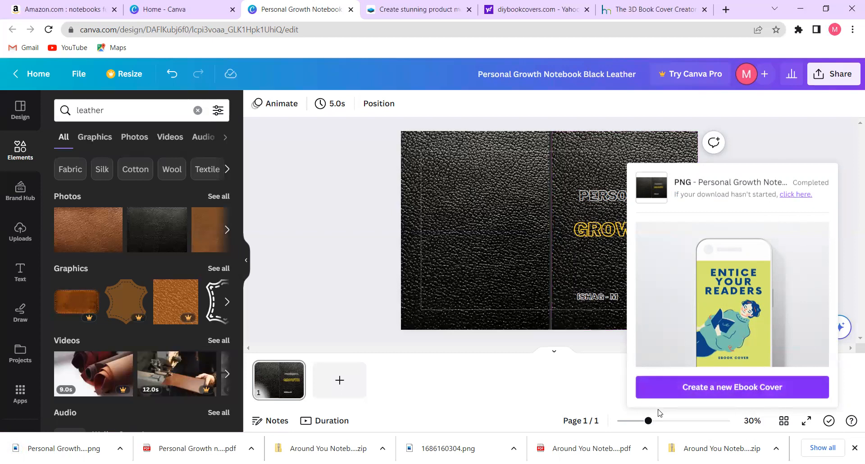
Step: Switch to the DIY Book Design mockup page and examine the available single 3D mockup templates
click(485, 369)
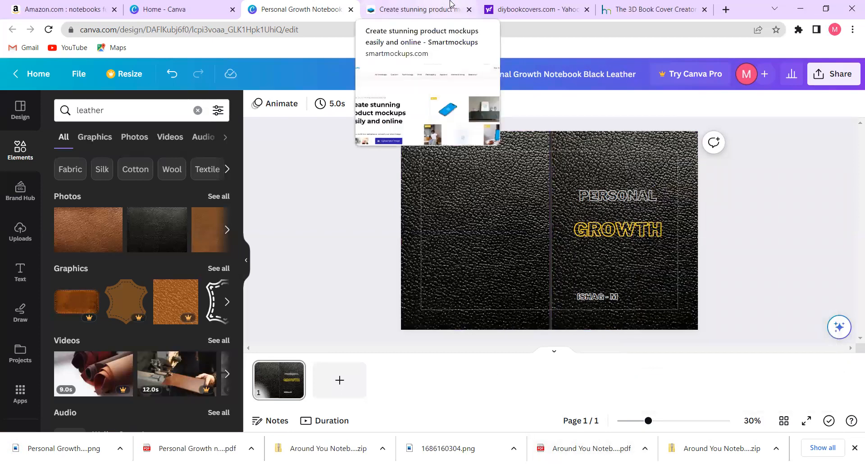
click(643, 6)
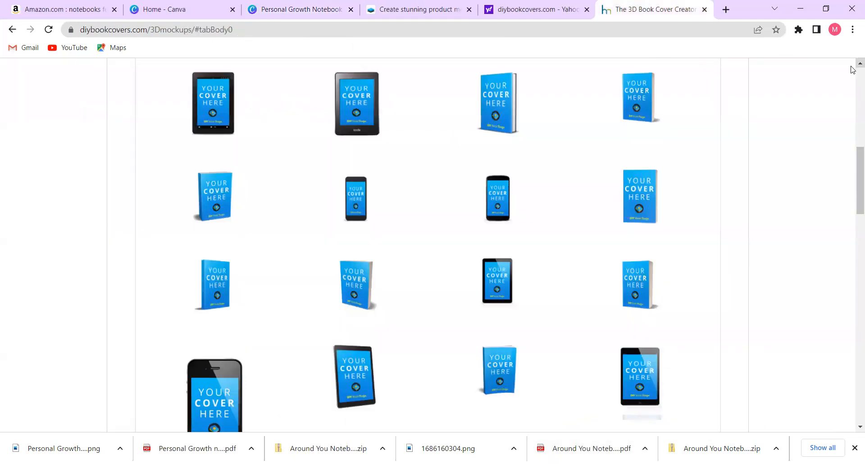
scroll(853, 69, up, 4)
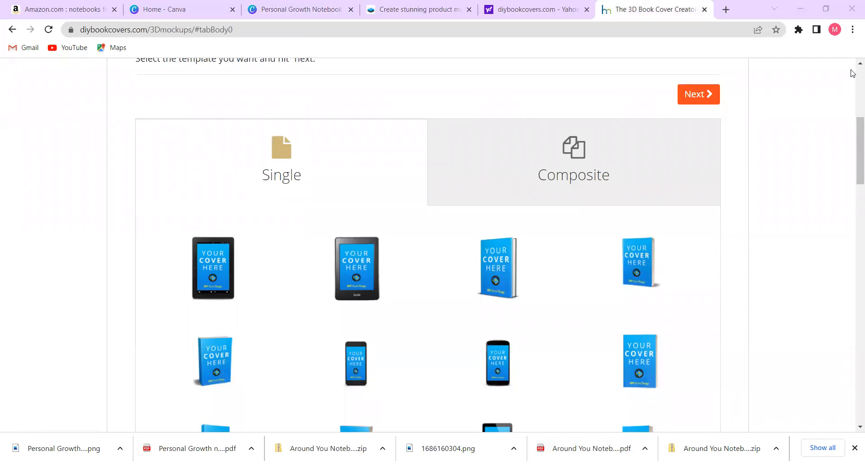
scroll(852, 62, up, 2)
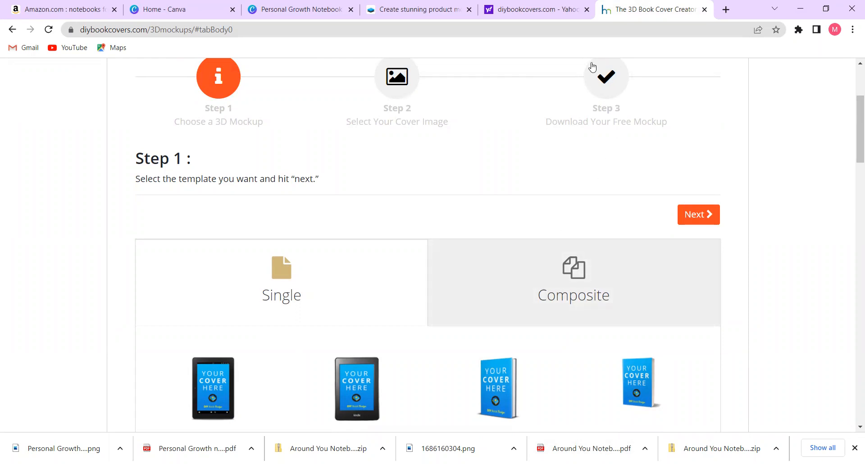
scroll(852, 425, down, 3)
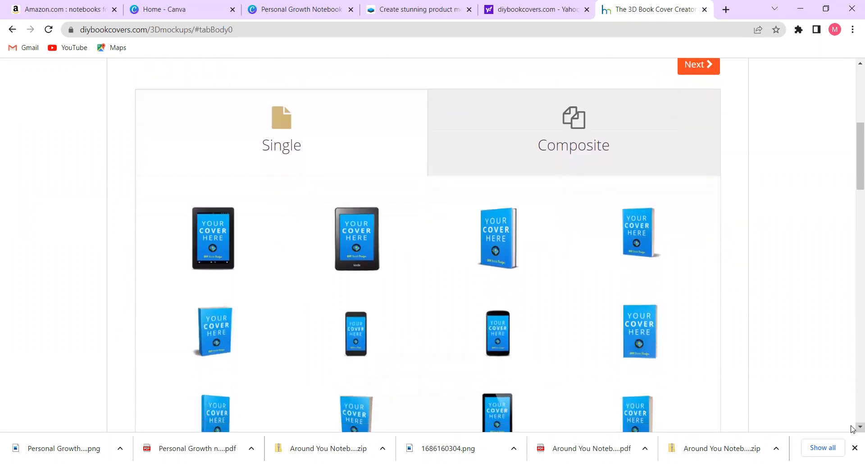
scroll(852, 428, down, 3)
scroll(851, 428, down, 2)
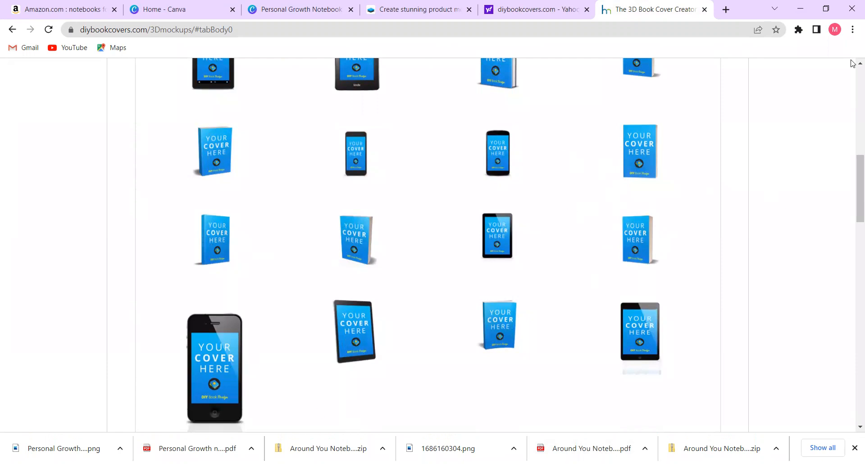
scroll(852, 65, up, 4)
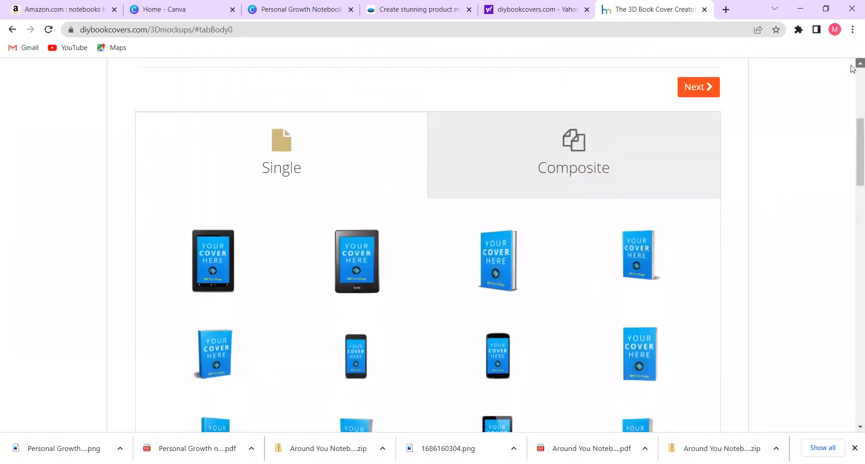
scroll(851, 65, up, 2)
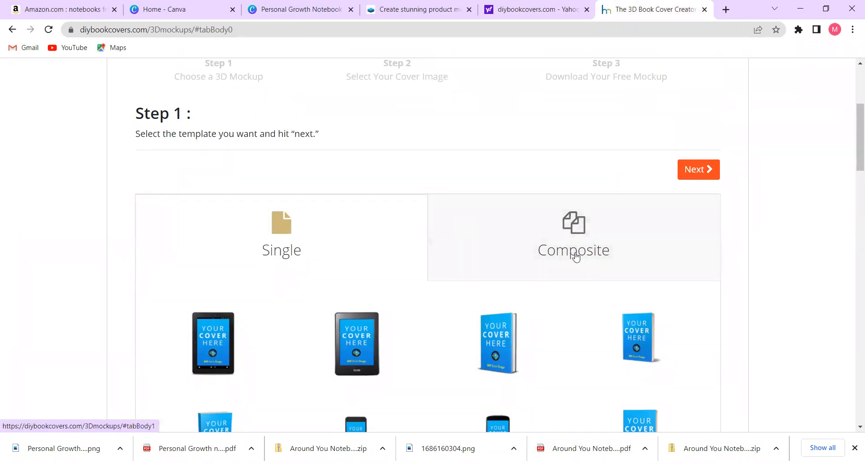
Step: Choose the first-row composite mockup template combining a tablet, phone and book, and continue to the cover image selection
click(593, 256)
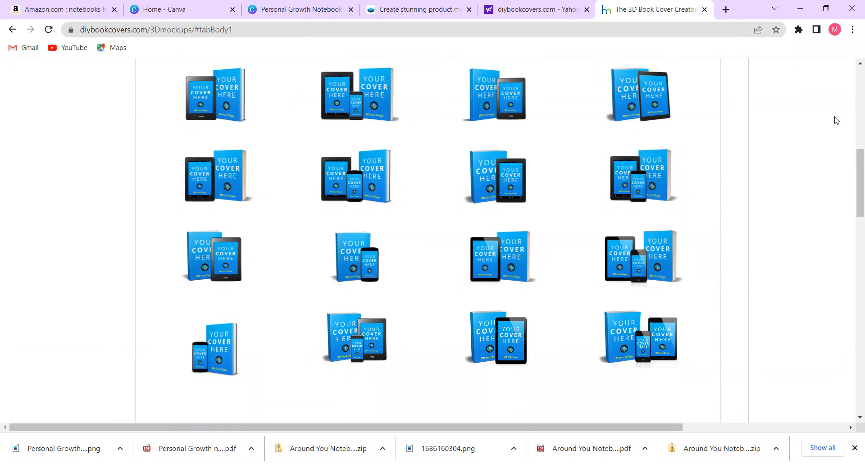
scroll(852, 65, up, 3)
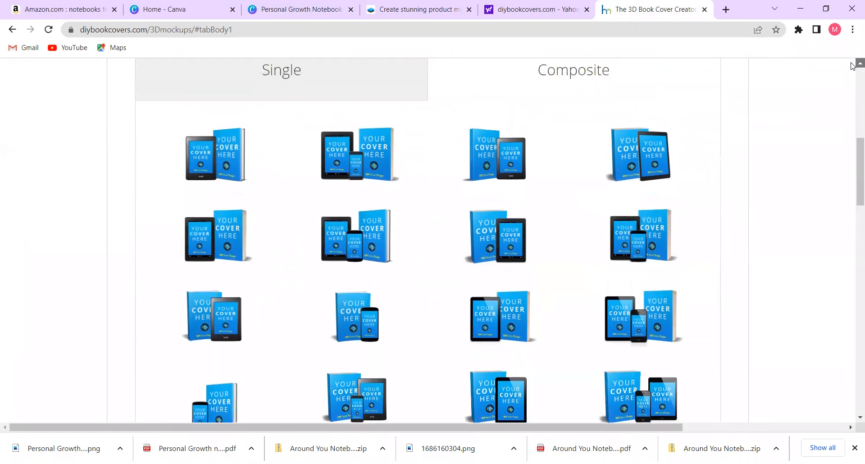
click(852, 417)
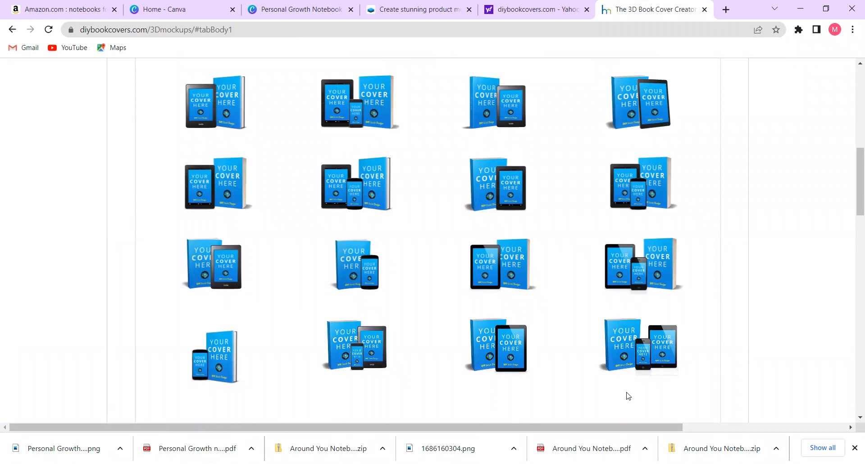
click(386, 120)
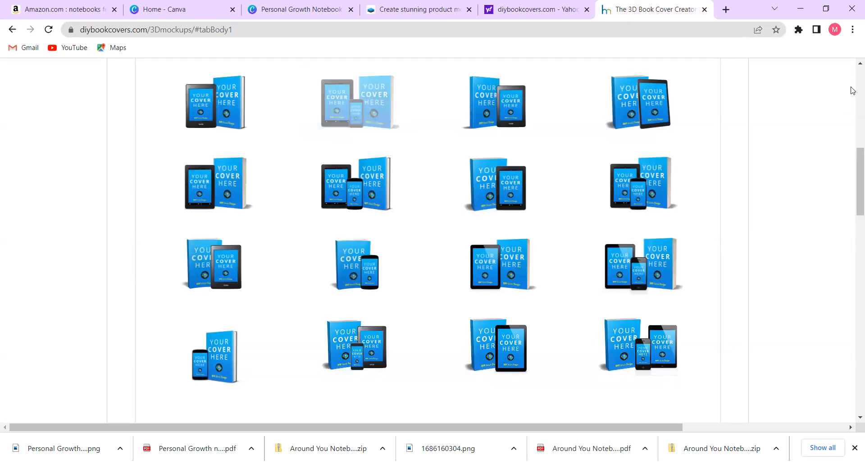
scroll(852, 76, up, 10)
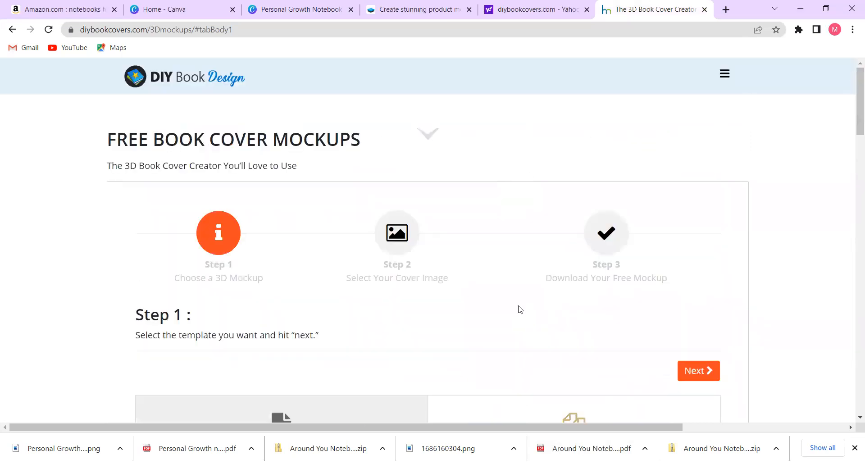
click(700, 375)
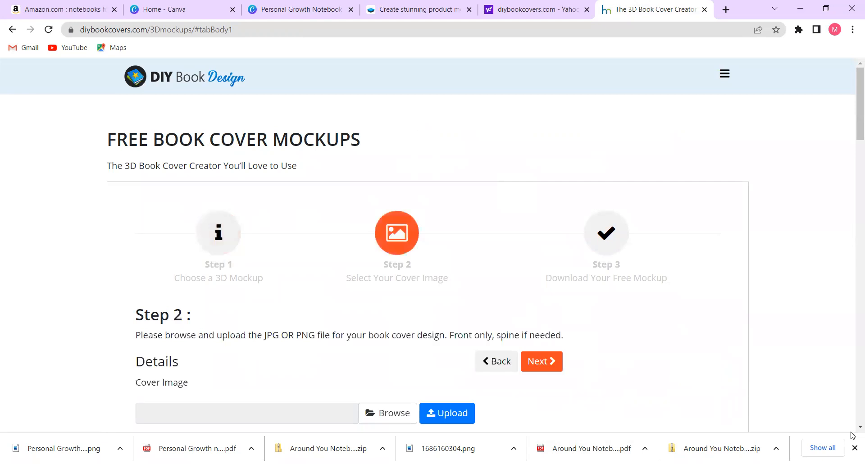
Step: Load "Personal Growth Notebook Black Leather" from the Downloads folder as the mockup's cover image
scroll(853, 426, down, 10)
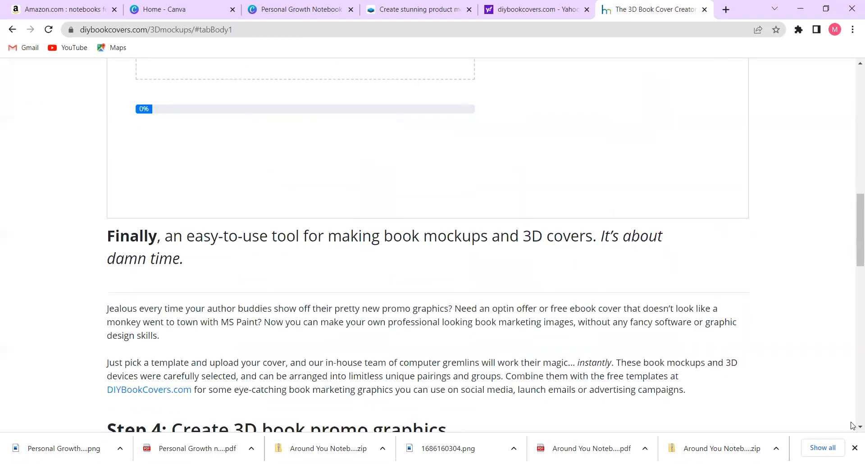
scroll(852, 66, up, 7)
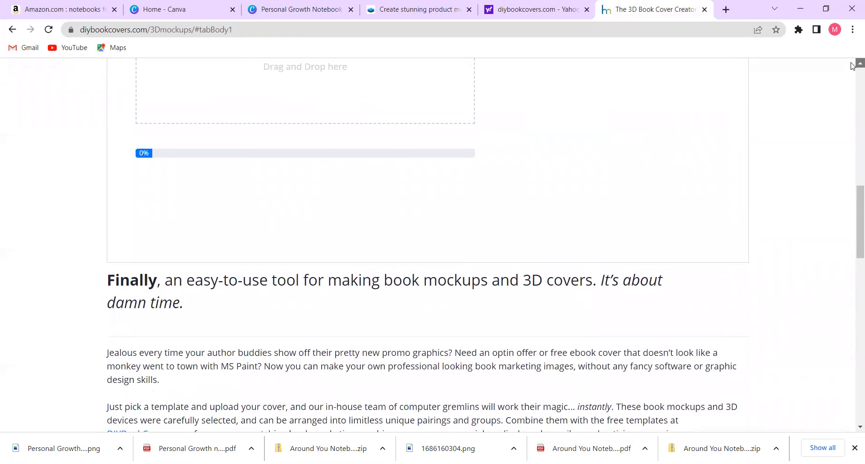
scroll(853, 66, up, 2)
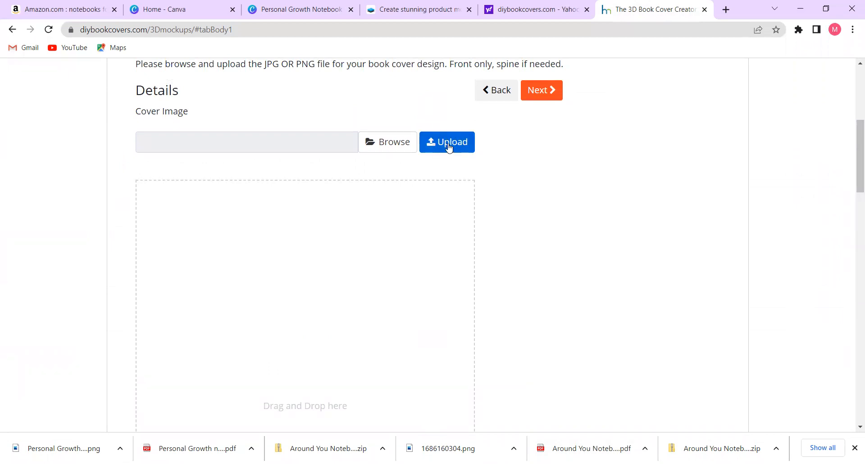
click(284, 359)
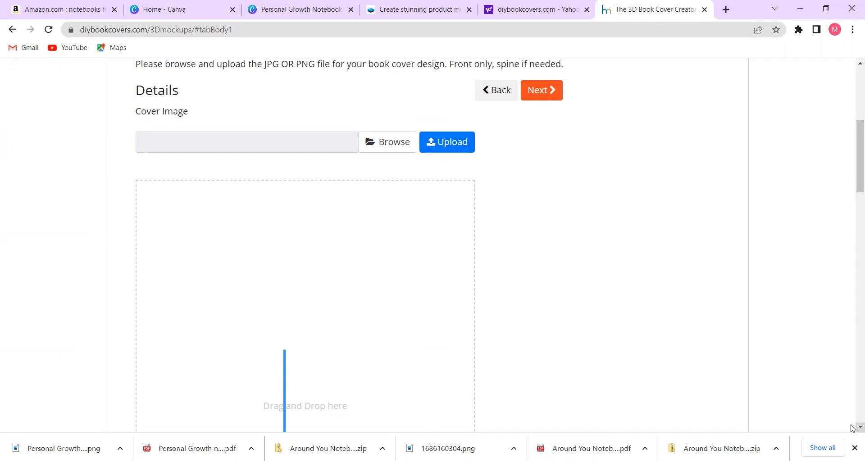
scroll(853, 428, down, 4)
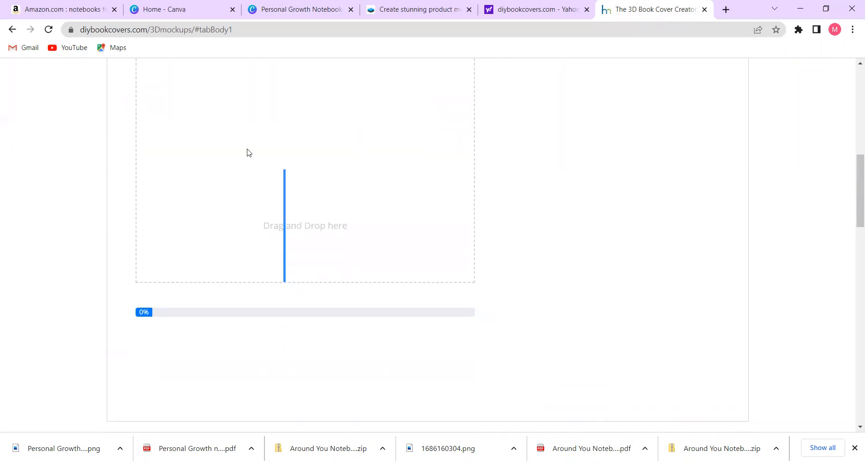
click(249, 152)
click(159, 85)
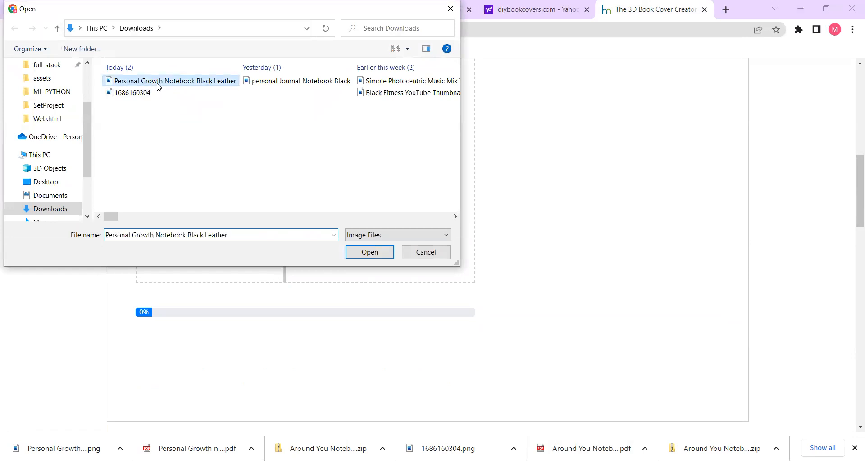
click(370, 253)
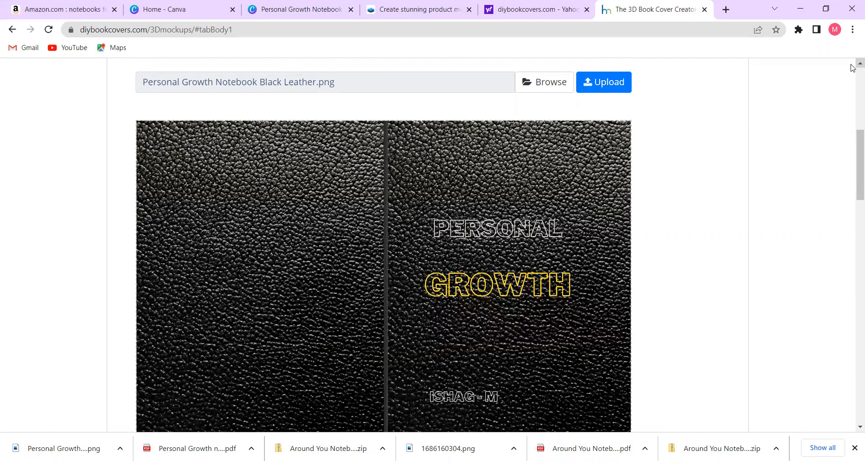
Step: Check the preview of the loaded black leather cover and proceed to the mockup download stage
click(854, 428)
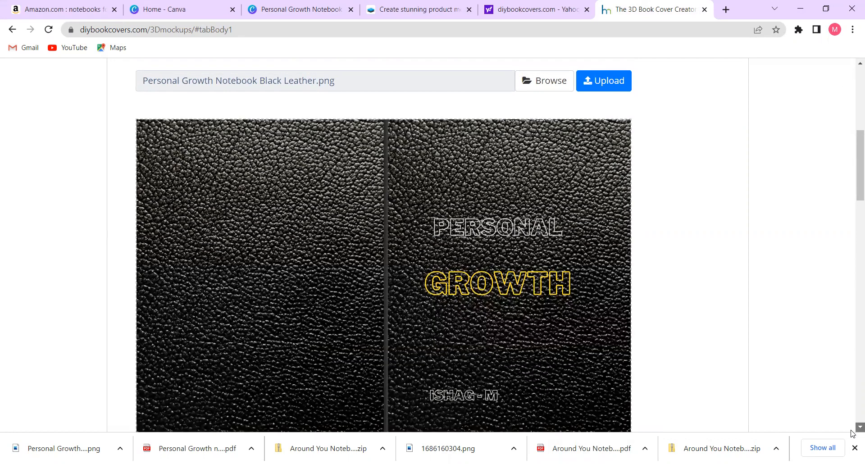
click(856, 63)
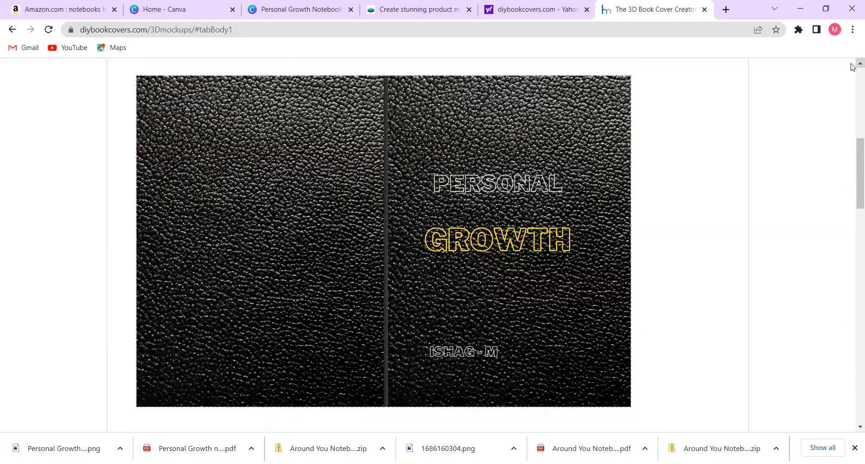
scroll(853, 66, up, 3)
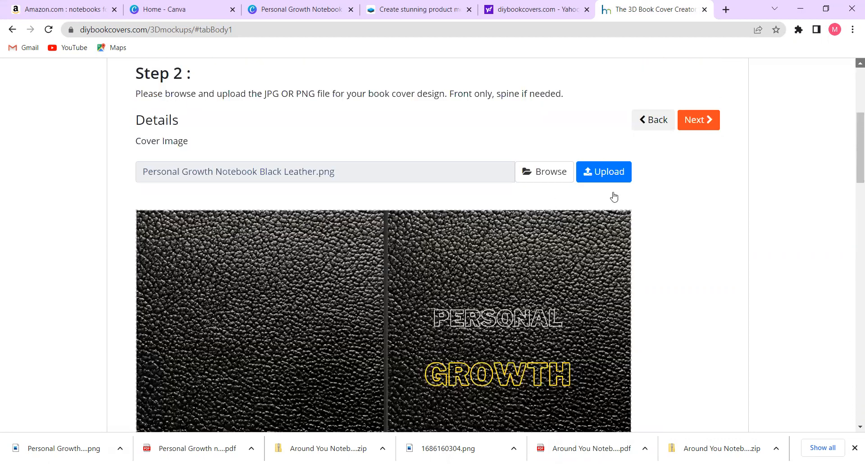
scroll(610, 198, up, 1)
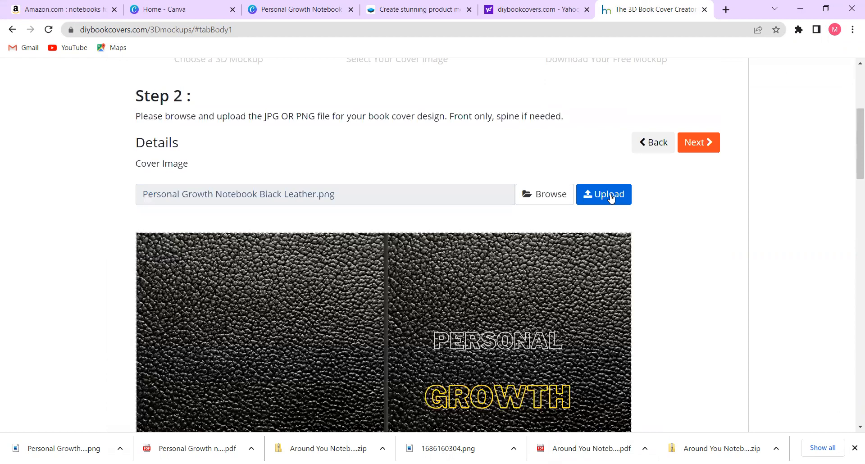
click(693, 142)
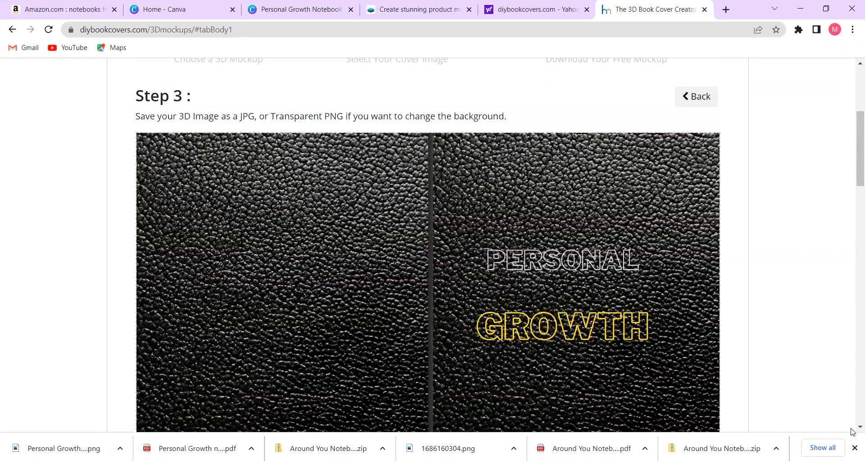
Step: Review the generated mockup image and download it as a PNG
scroll(852, 431, down, 2)
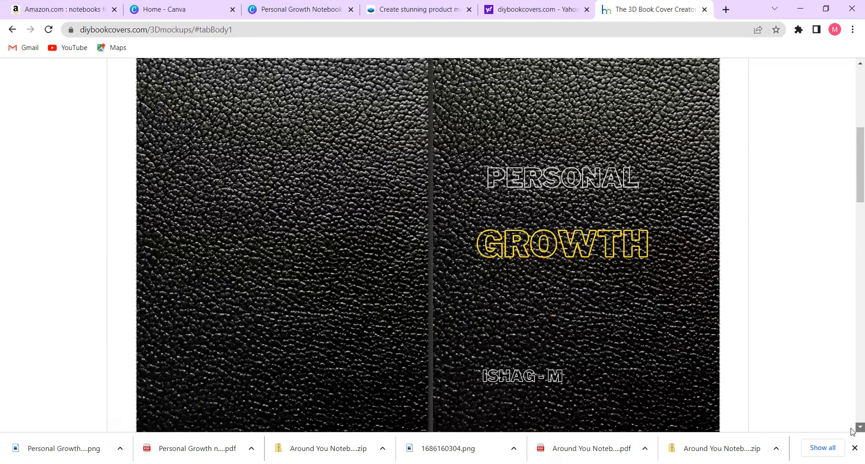
scroll(852, 431, down, 15)
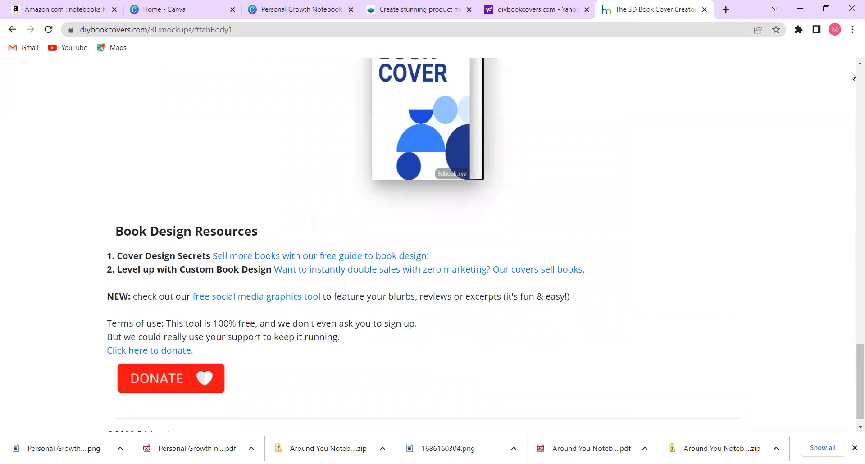
scroll(853, 74, up, 15)
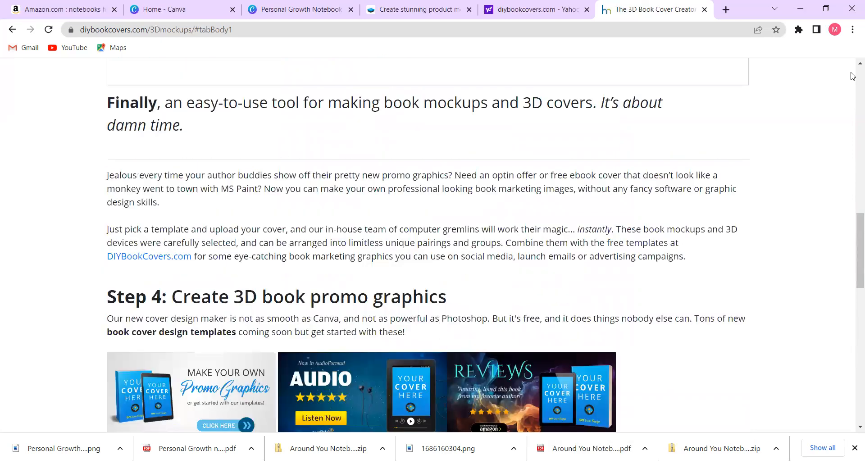
scroll(851, 75, up, 8)
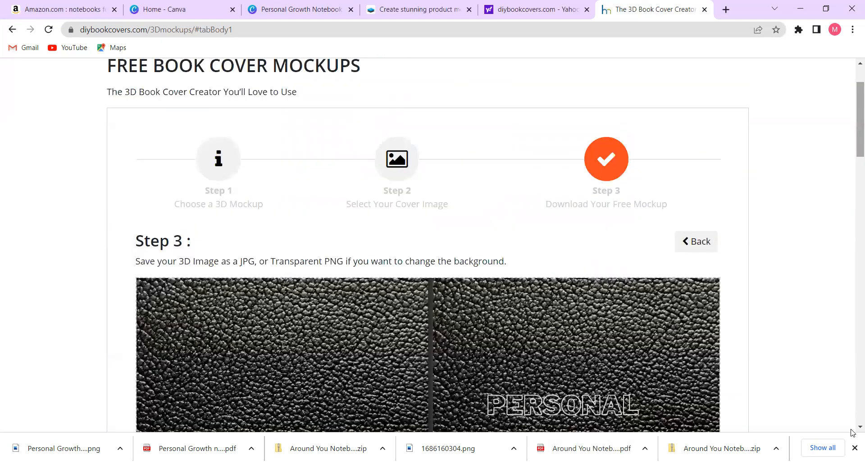
scroll(852, 433, down, 4)
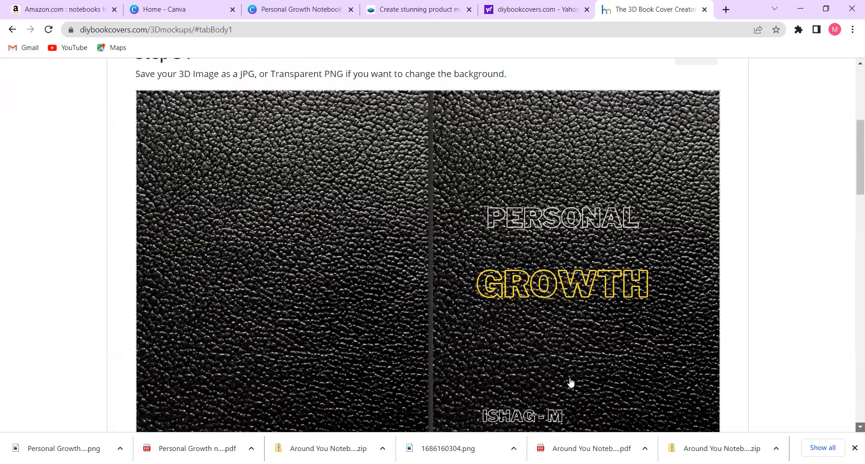
scroll(570, 382, down, 3)
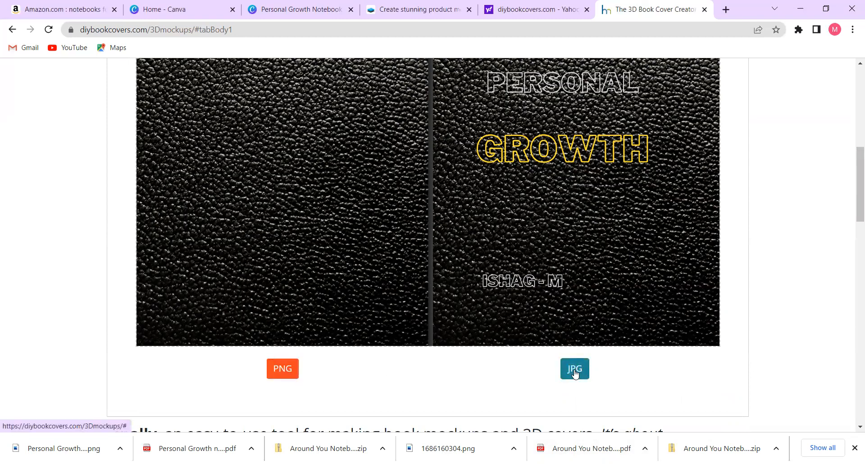
click(291, 369)
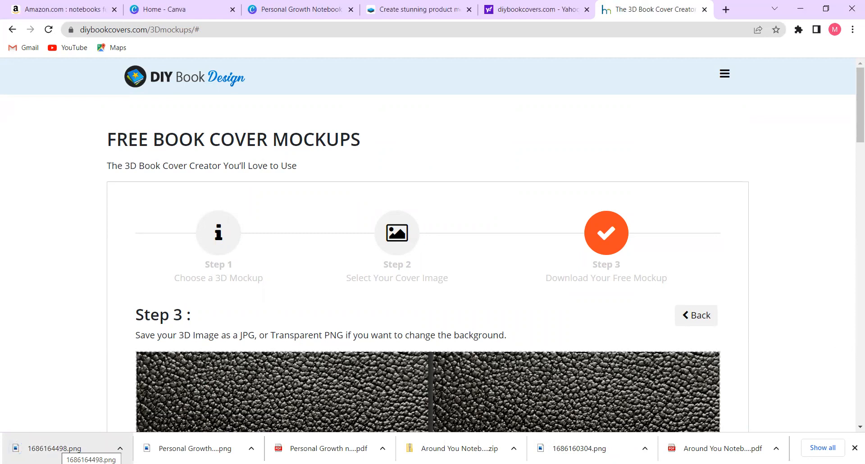
Step: Open the downloaded mockup file 1686164498.png to inspect it, and return to the generated image on the mockup page
click(63, 447)
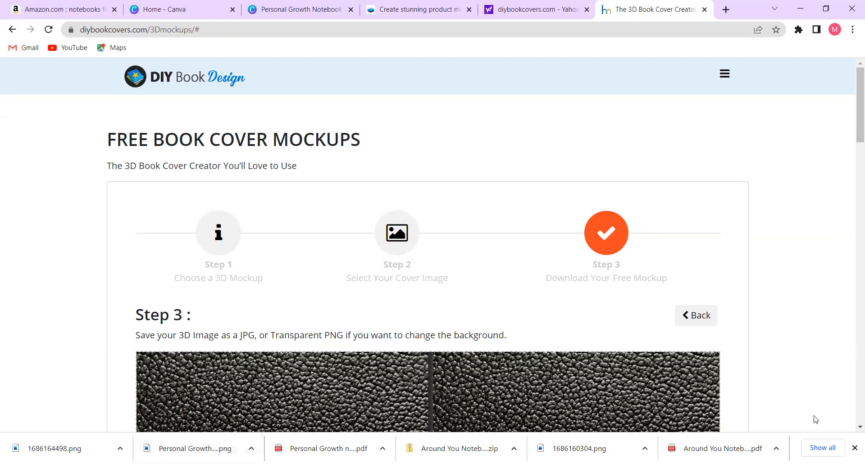
click(853, 427)
click(853, 427)
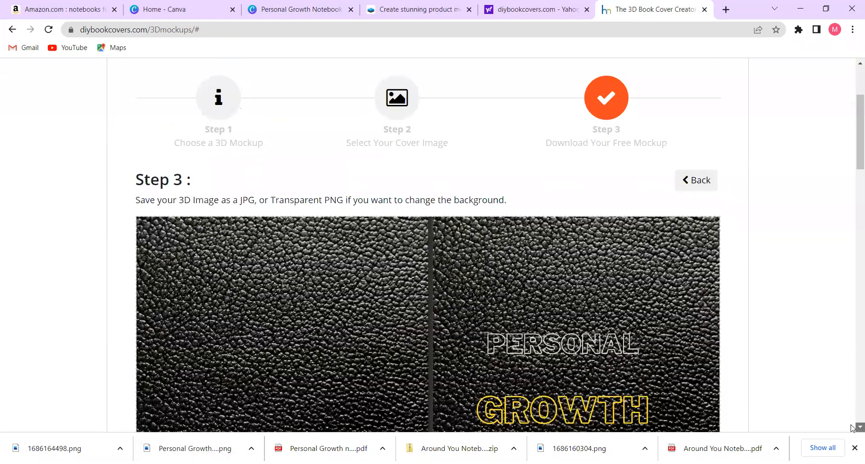
Step: Download the generated black leather cover mockup as a JPG
scroll(572, 299, down, 7)
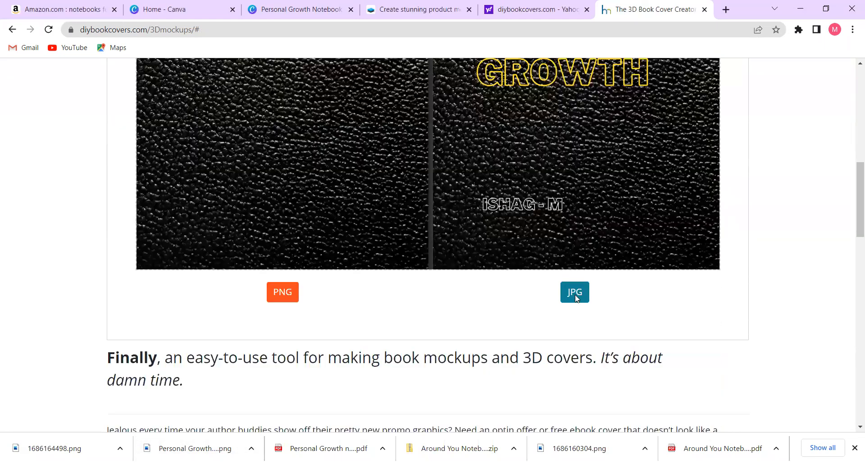
click(575, 294)
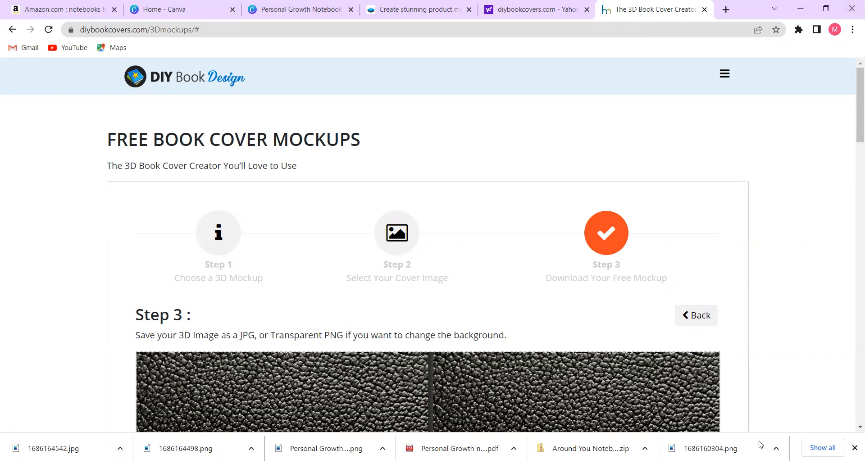
scroll(852, 431, down, 3)
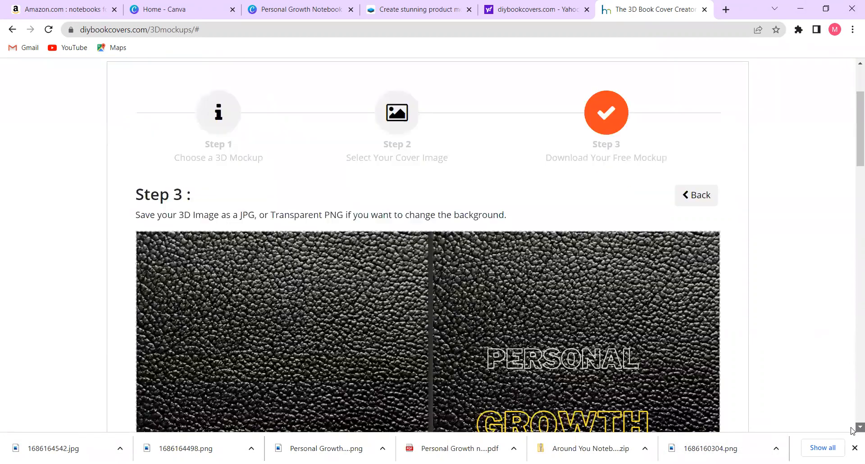
scroll(851, 431, down, 7)
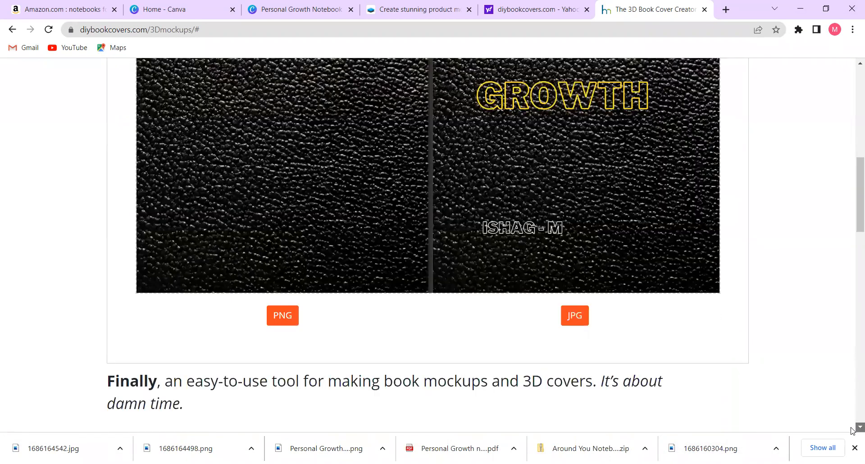
scroll(851, 431, down, 7)
scroll(851, 64, up, 4)
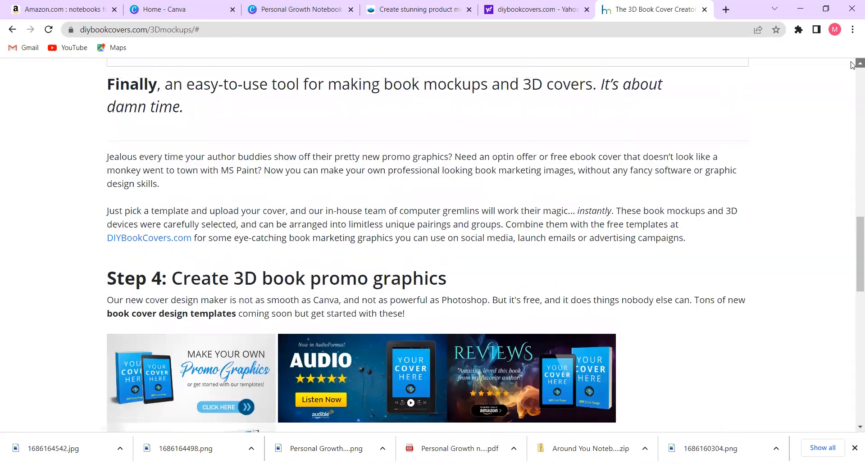
scroll(852, 65, up, 6)
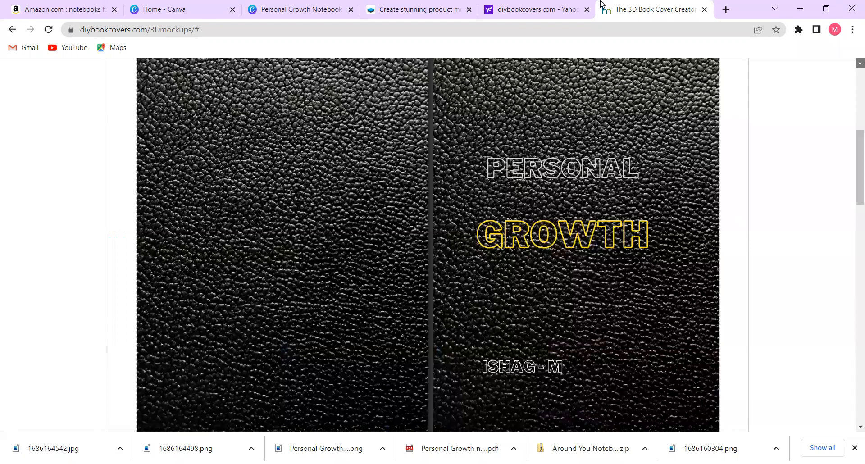
key(Page_Up)
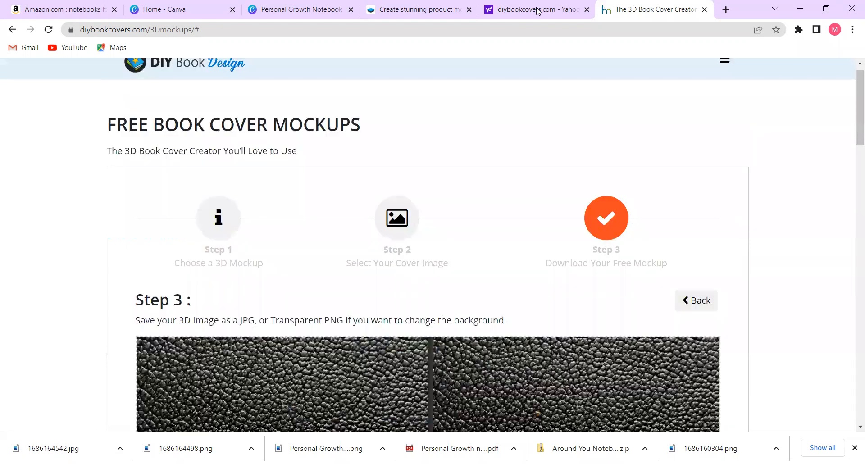
Step: Switch to the Smartmockups site and open its Books mockup category
click(432, 9)
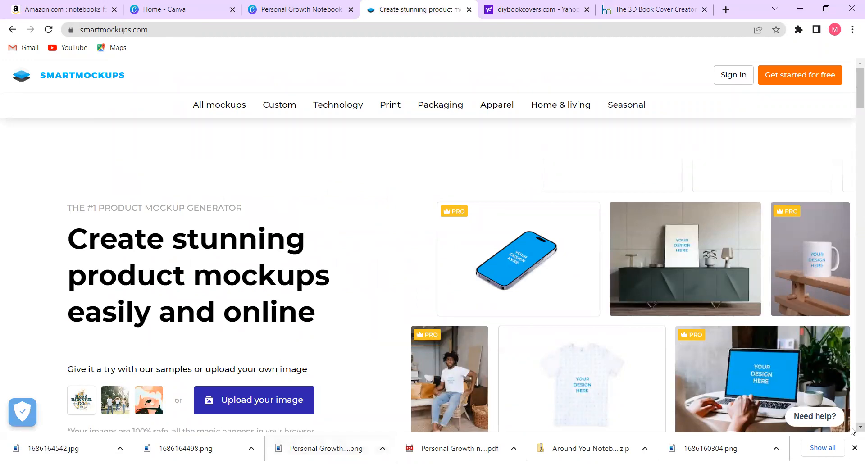
scroll(625, 335, down, 5)
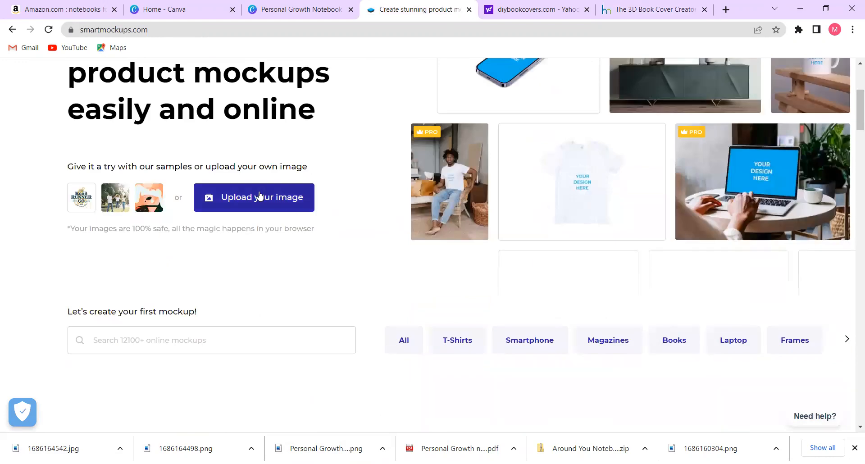
click(675, 347)
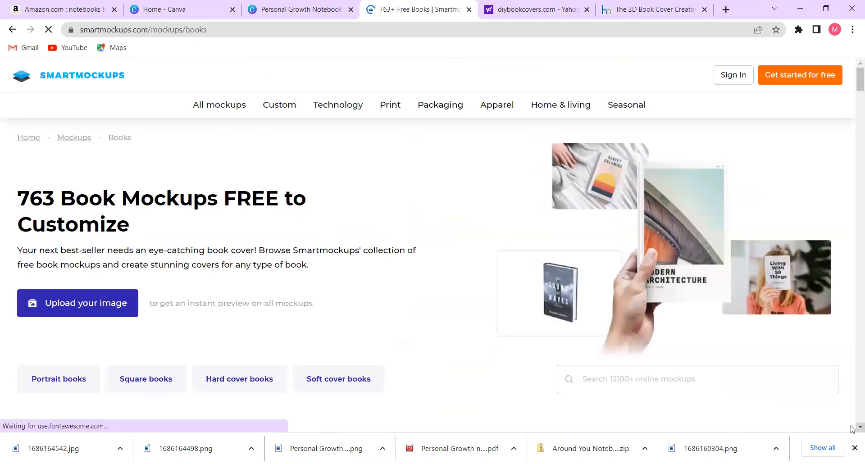
Step: Start an image upload for the book mockups and sign in to the existing account with Google
click(99, 302)
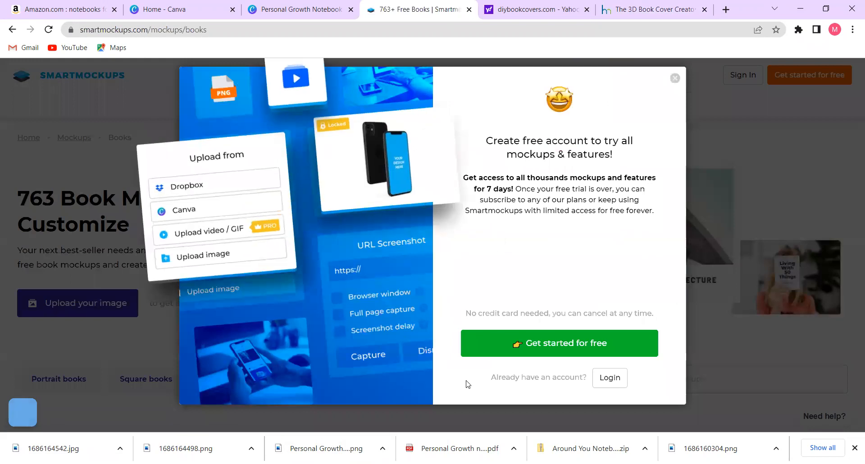
click(607, 378)
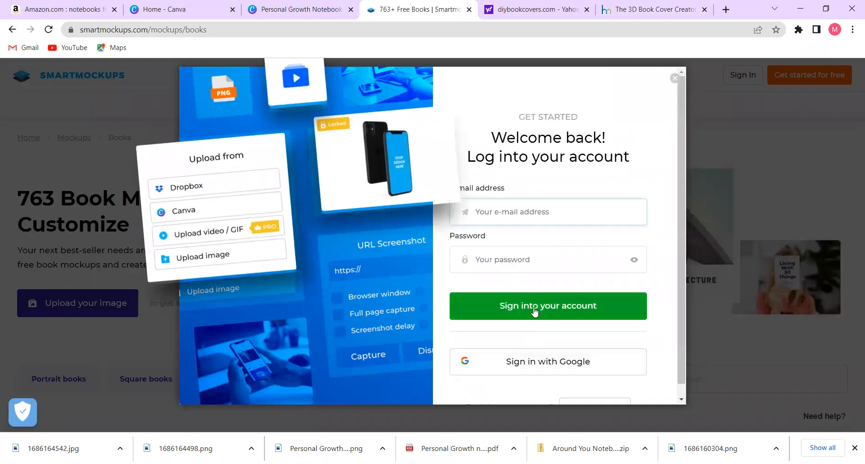
click(529, 369)
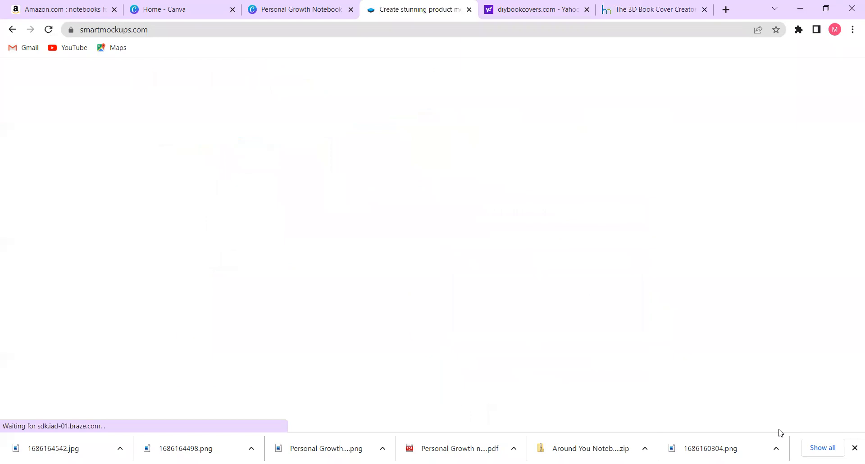
Step: Reopen the Books mockup category from the Smartmockups home page and look over the first mockups
scroll(851, 425, down, 4)
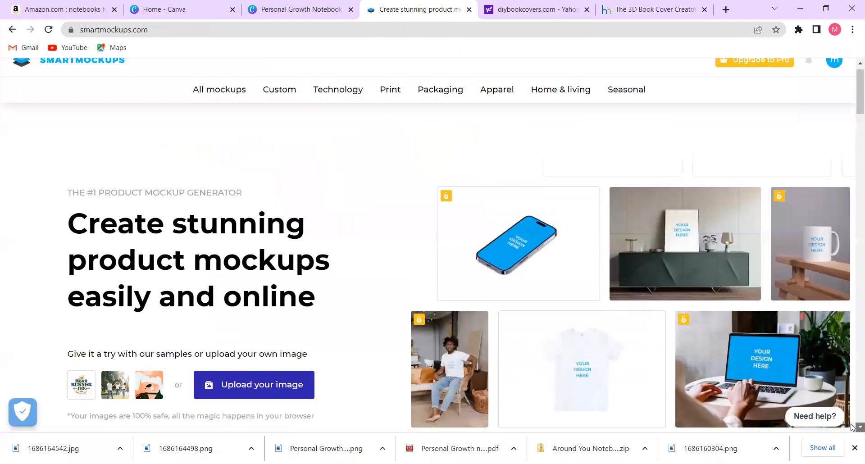
click(674, 332)
scroll(305, 264, down, 3)
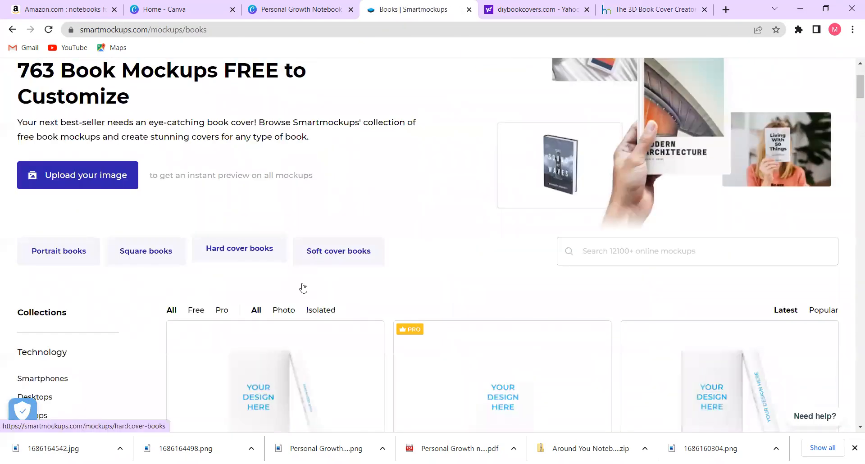
scroll(852, 315, down, 5)
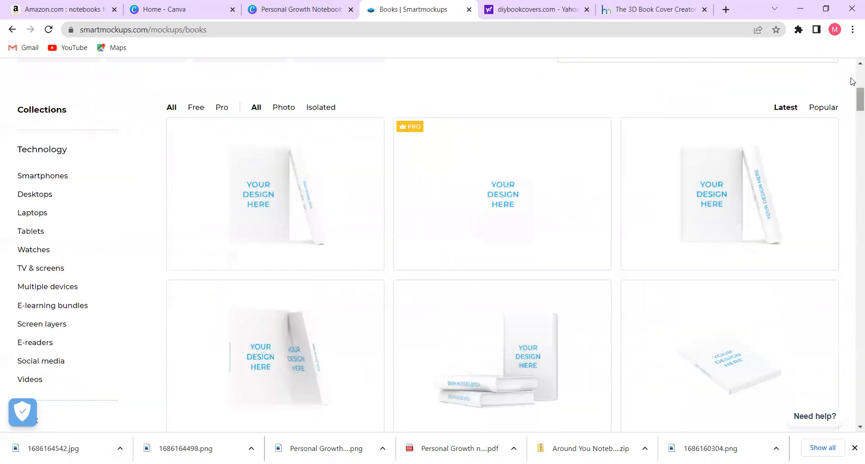
Step: Upload "Personal Growth Notebook Black Leather" from the Downloads folder to preview it on the book mockups
scroll(853, 77, up, 6)
scroll(852, 78, up, 2)
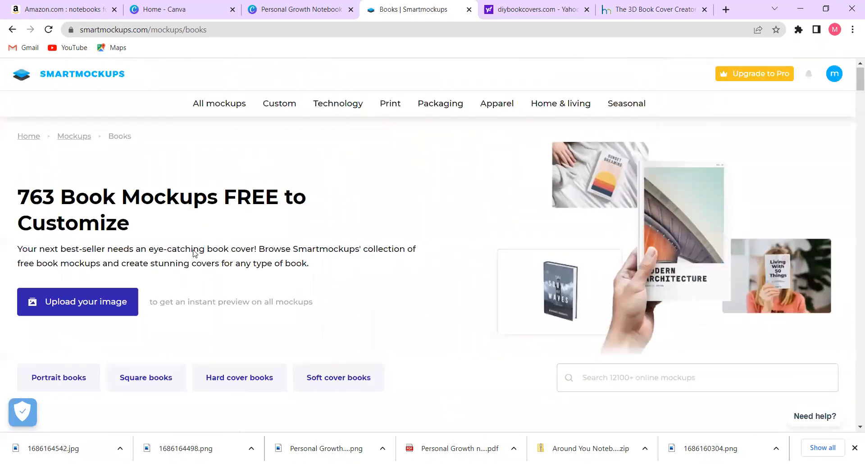
click(106, 299)
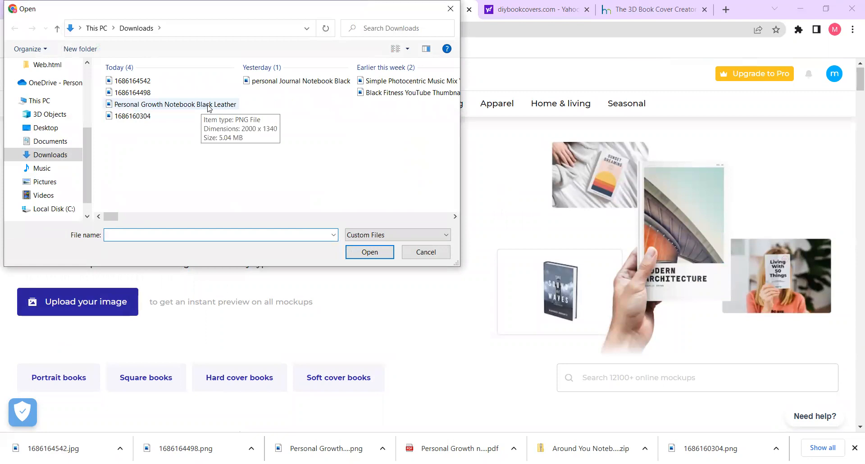
click(209, 107)
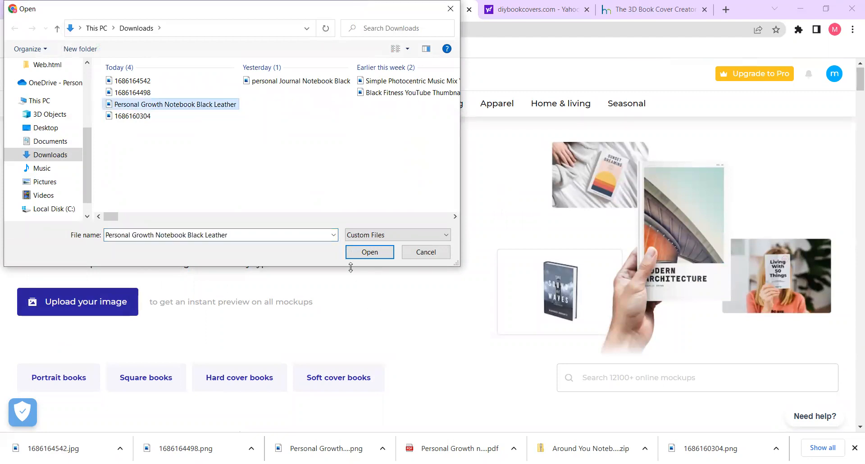
click(366, 253)
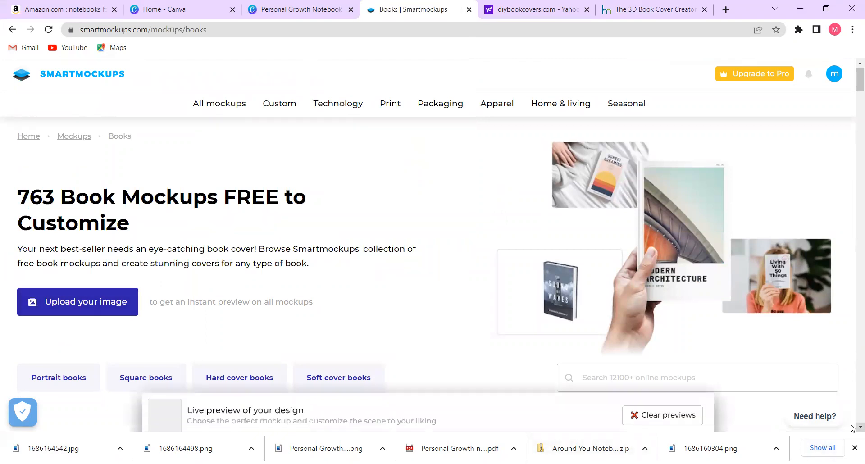
Step: Browse the live previews of the black leather cover across the isolated and photo book mockups, and return to the start of the collection
scroll(851, 427, down, 3)
scroll(852, 427, down, 4)
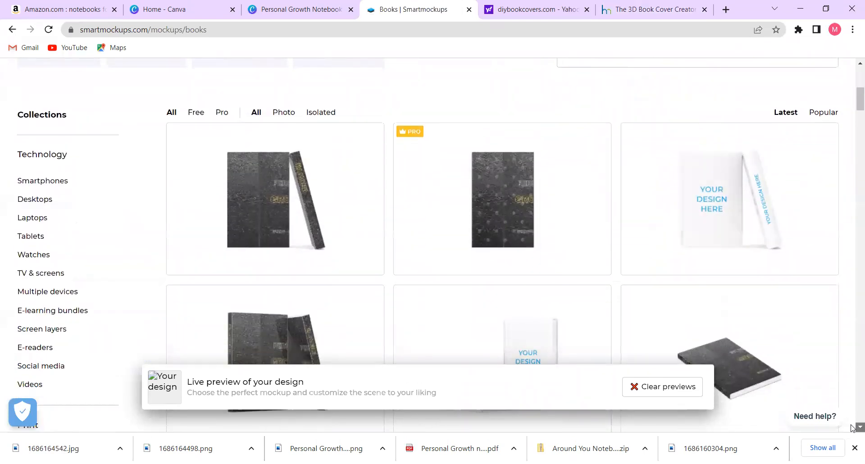
scroll(852, 427, down, 2)
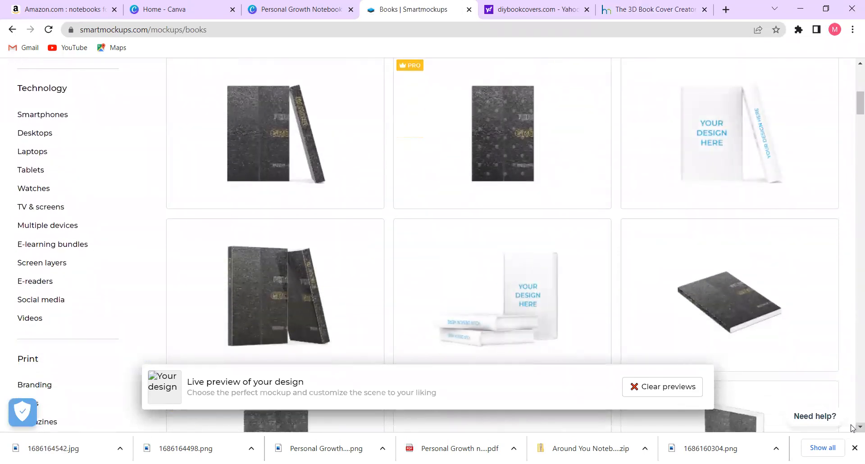
scroll(852, 427, down, 1)
scroll(852, 427, down, 5)
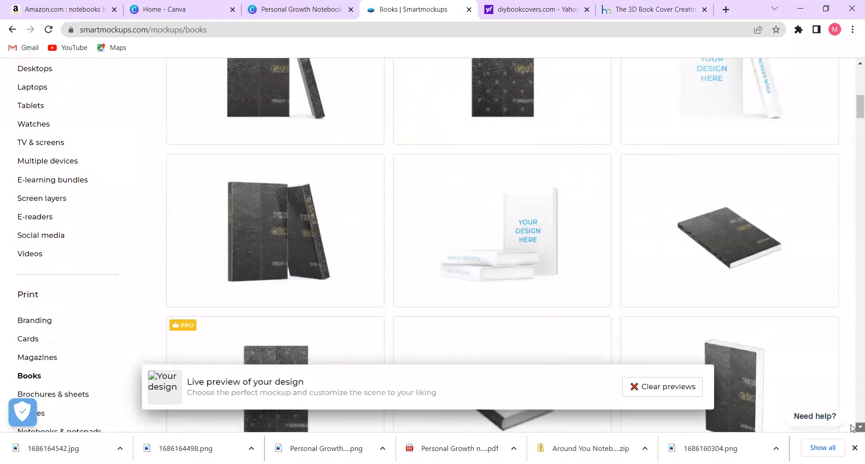
scroll(852, 427, down, 5)
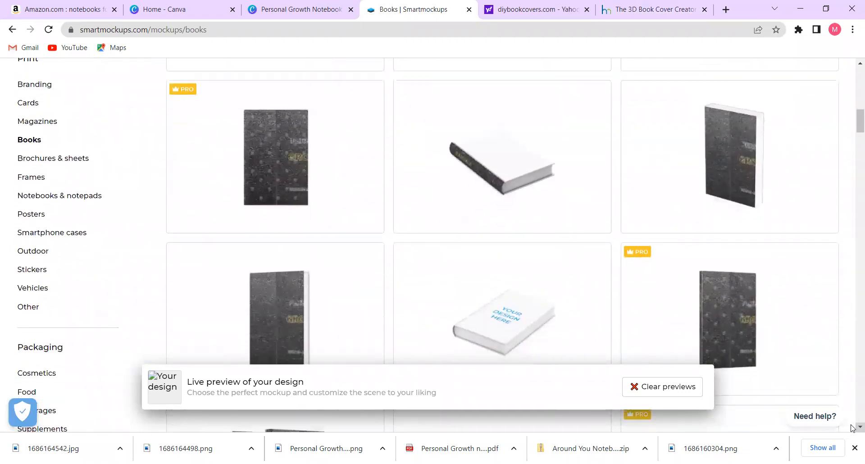
scroll(851, 427, down, 9)
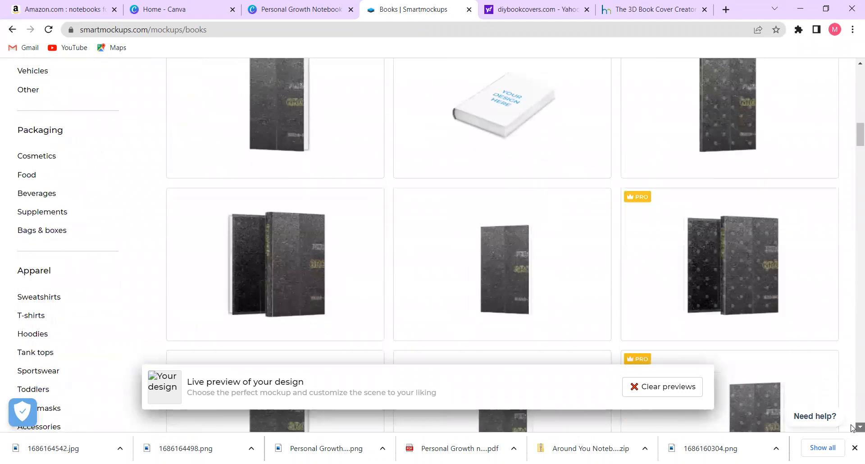
scroll(851, 427, down, 5)
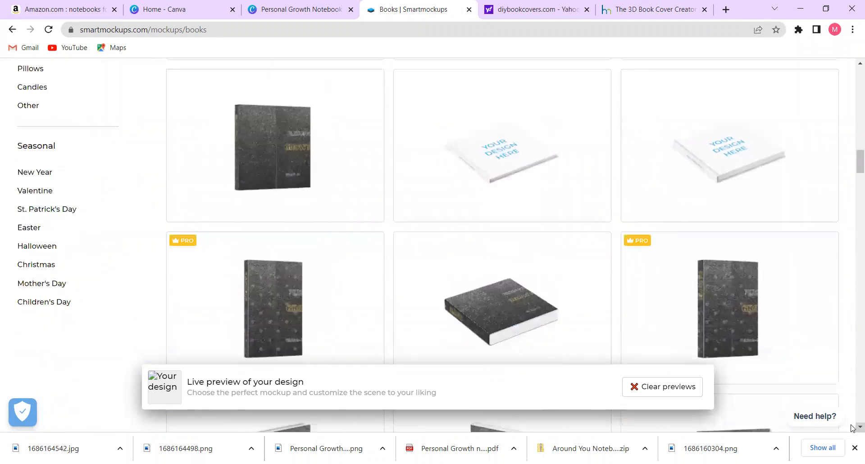
scroll(851, 427, down, 5)
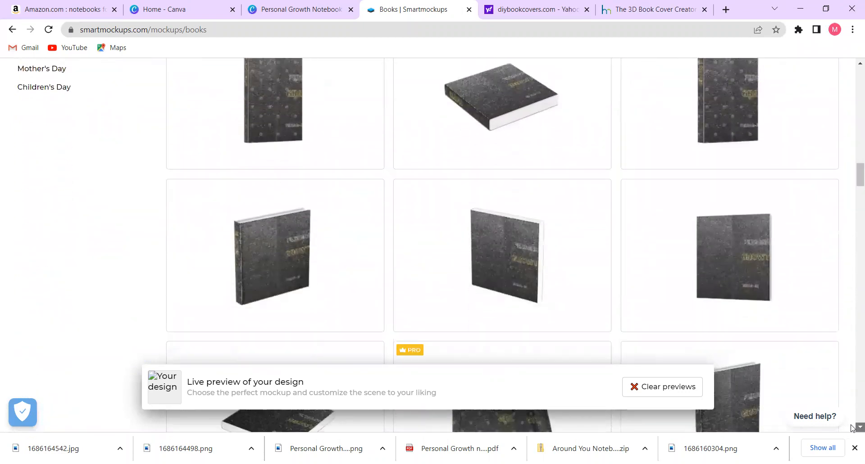
scroll(852, 427, down, 9)
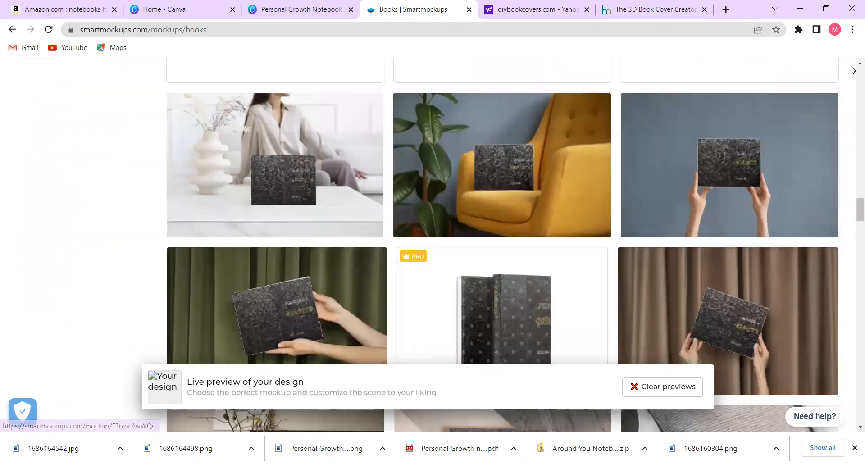
scroll(852, 66, up, 5)
scroll(853, 66, up, 12)
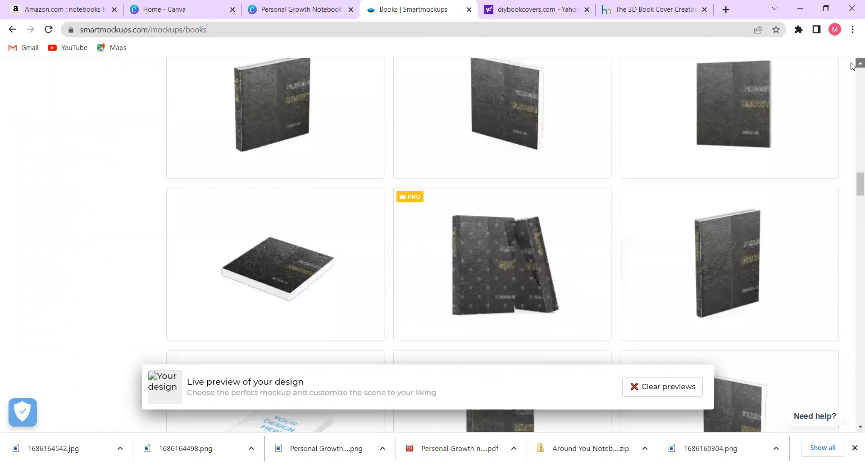
scroll(852, 66, up, 7)
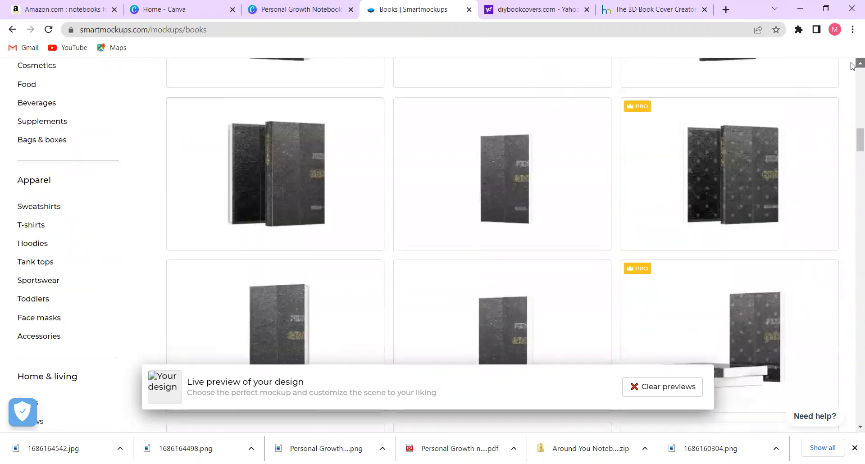
scroll(853, 65, up, 2)
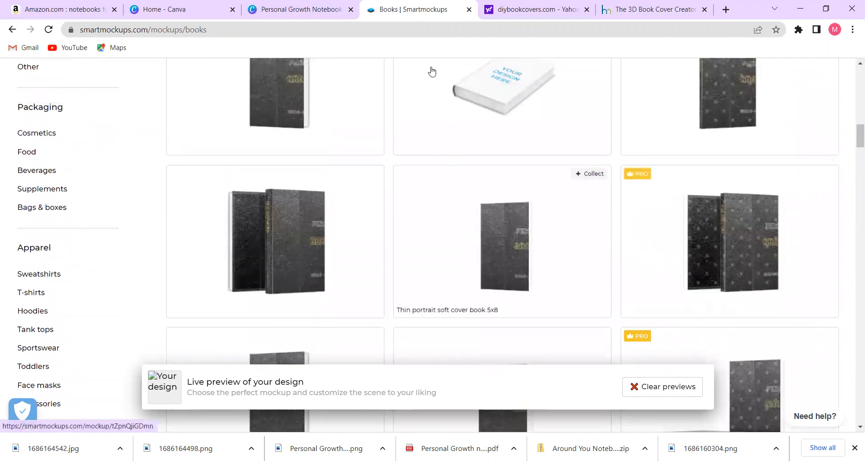
scroll(852, 65, up, 3)
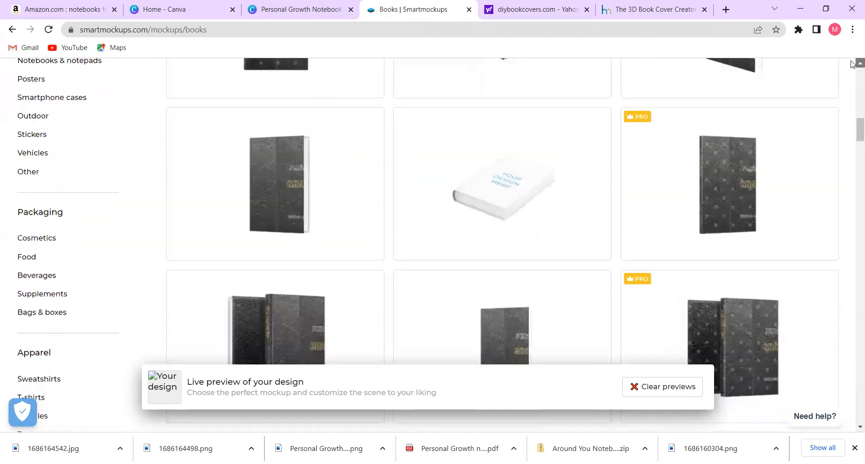
scroll(853, 65, up, 6)
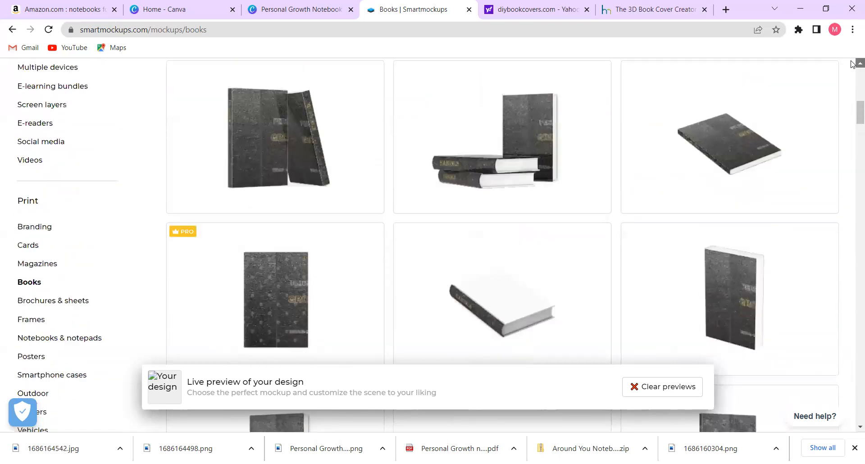
scroll(853, 64, up, 4)
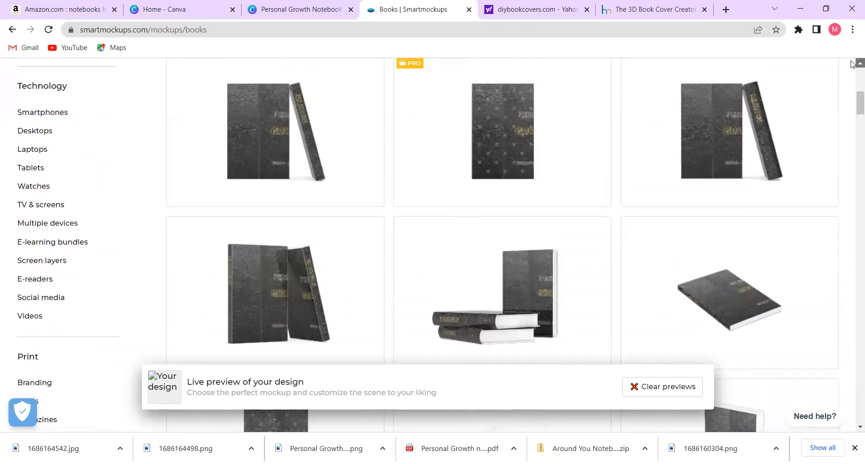
scroll(853, 65, up, 1)
scroll(853, 64, up, 4)
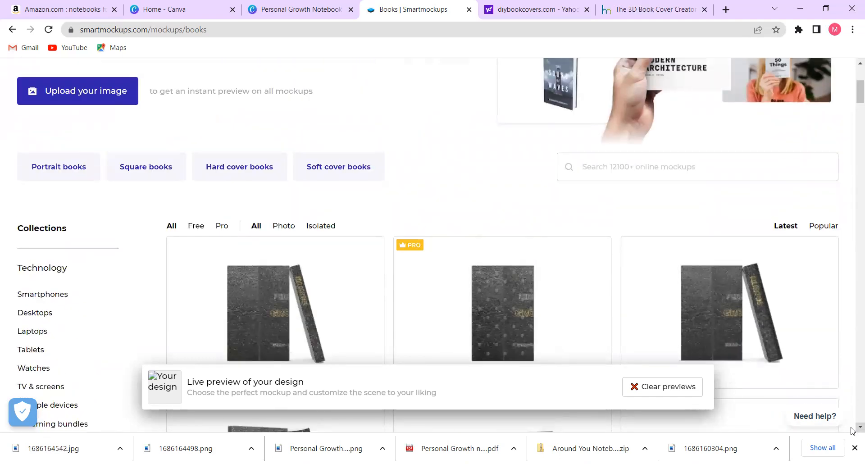
Step: Open the isolated hardcover mockup with two stacked books beside a standing book, using the black leather cover preview
scroll(851, 430, down, 5)
scroll(851, 430, down, 1)
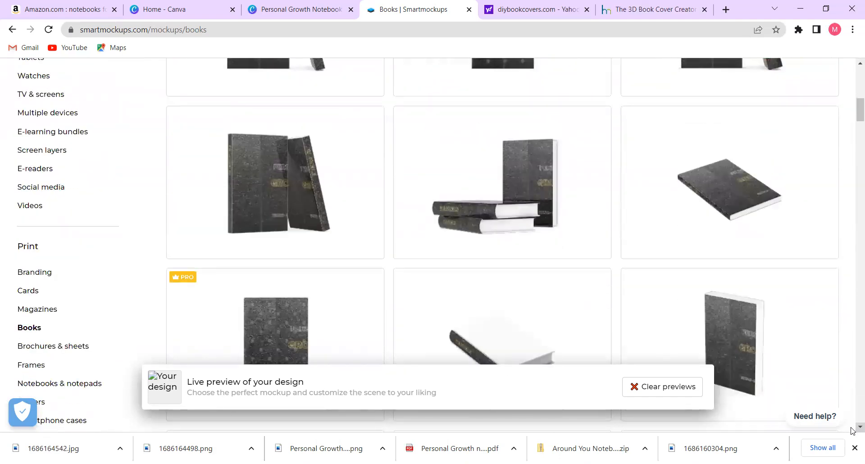
scroll(852, 430, down, 2)
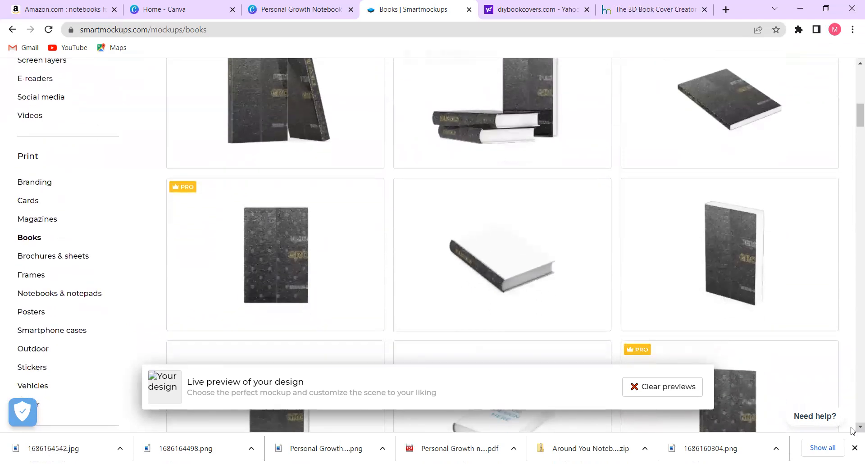
click(522, 107)
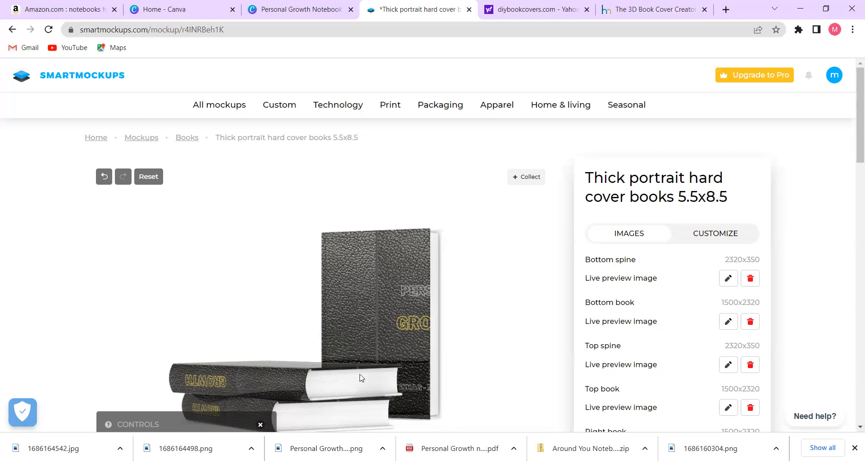
Step: Download the Thick portrait hard cover books 5.5x8.5 mockup in Medium quality, 1280x896
scroll(853, 433, down, 2)
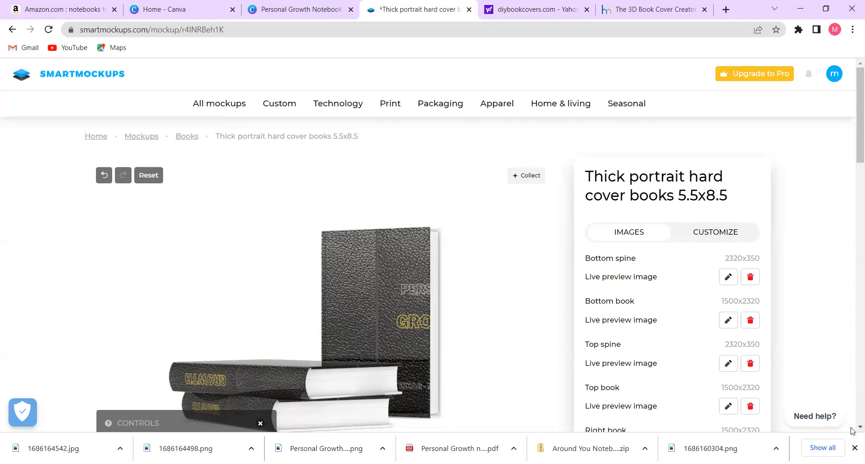
scroll(853, 430, down, 1)
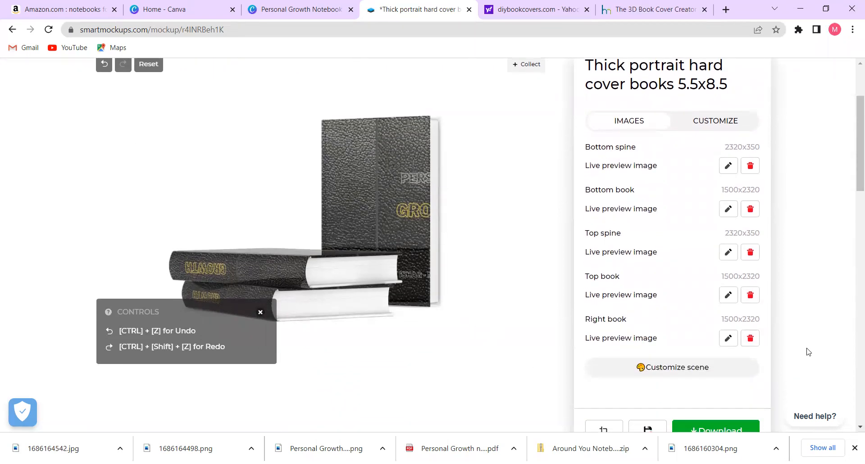
scroll(852, 428, down, 3)
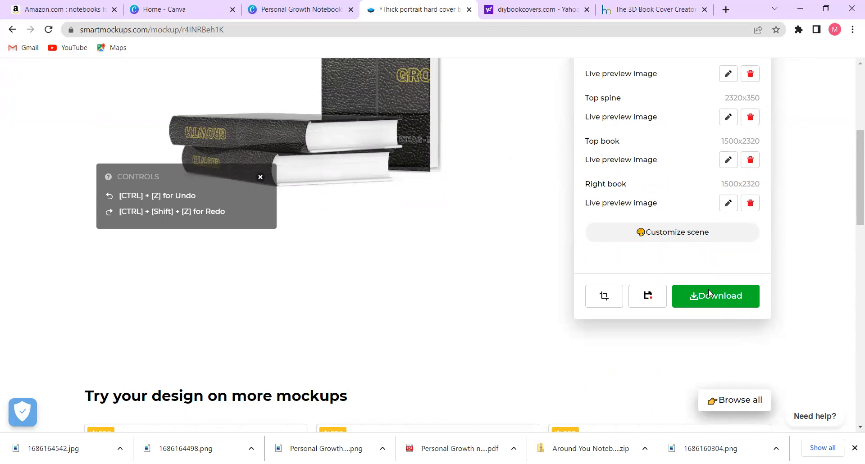
click(708, 301)
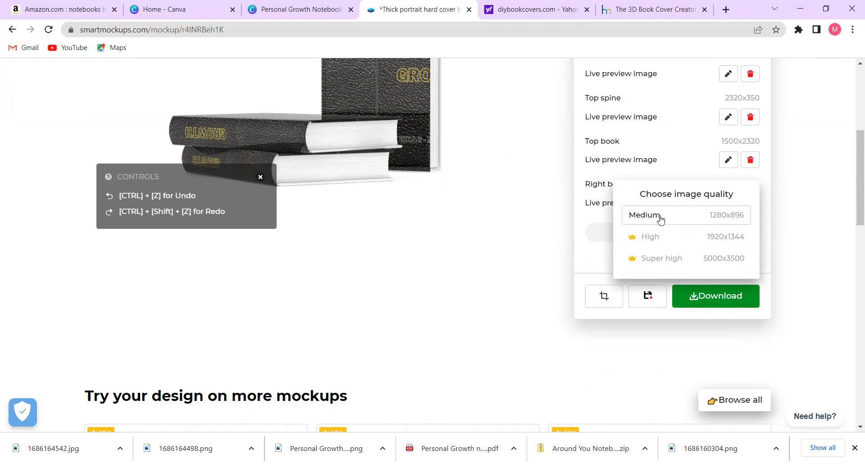
click(706, 219)
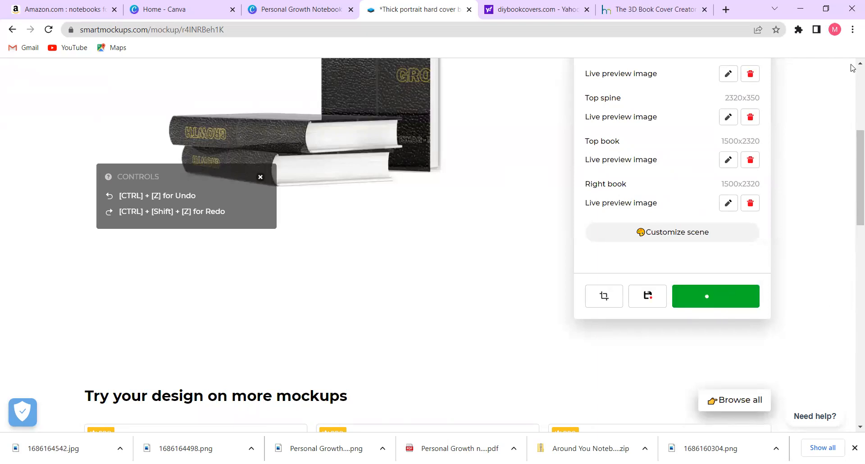
scroll(853, 68, up, 1)
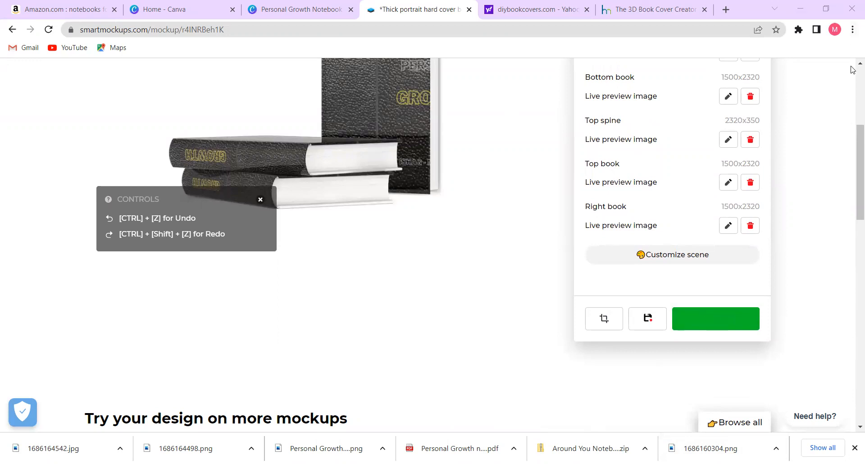
scroll(853, 70, up, 1)
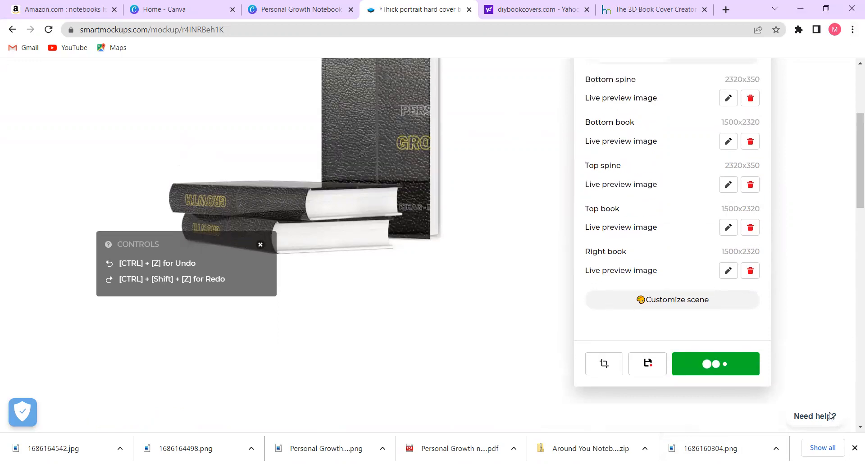
scroll(852, 431, down, 3)
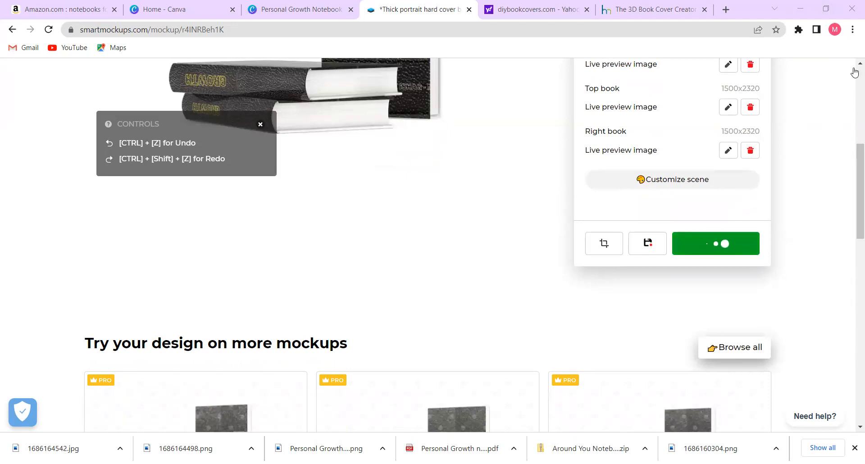
scroll(855, 70, up, 5)
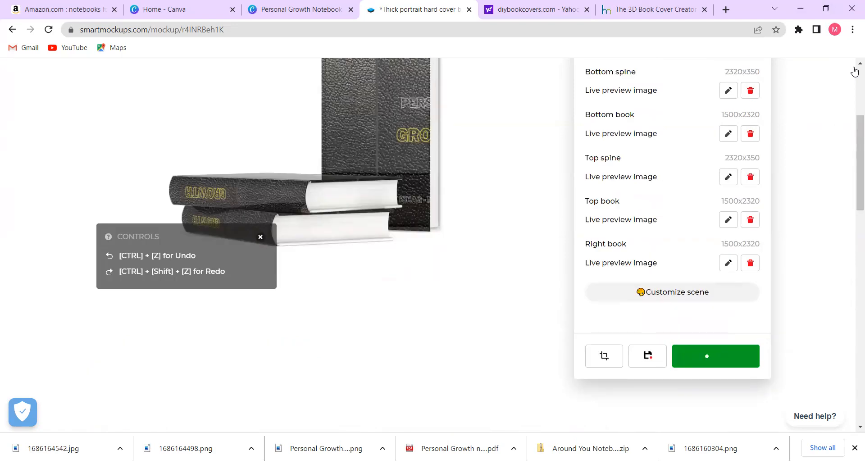
scroll(854, 70, up, 2)
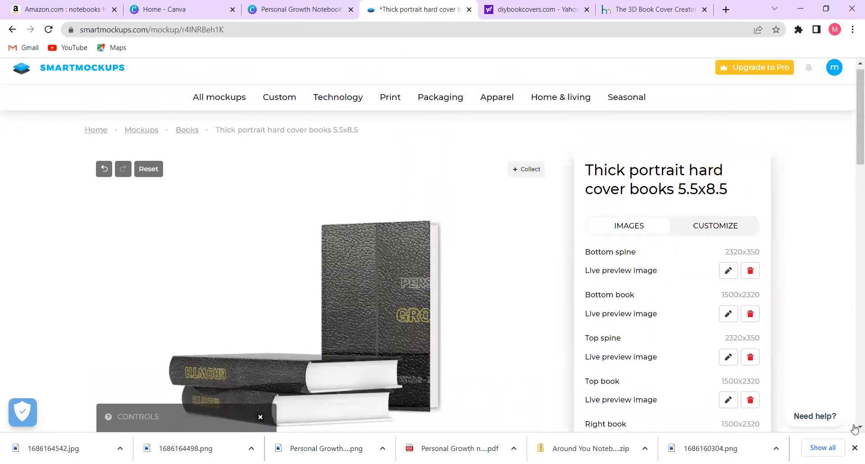
scroll(853, 427, down, 2)
scroll(853, 429, down, 3)
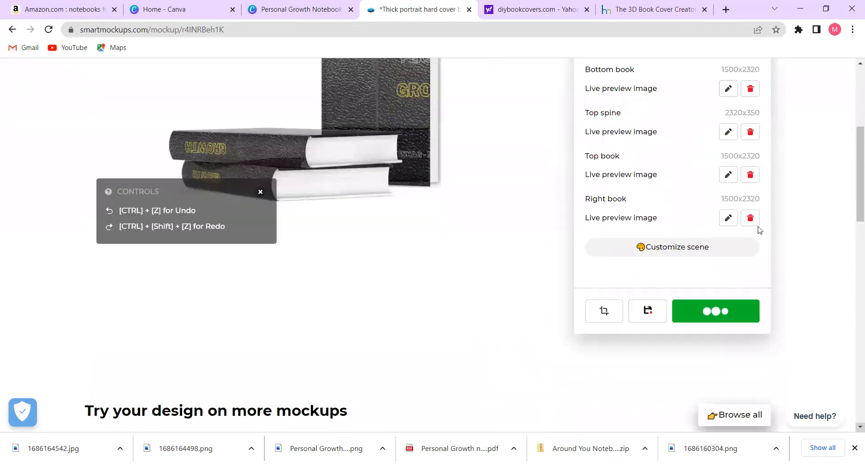